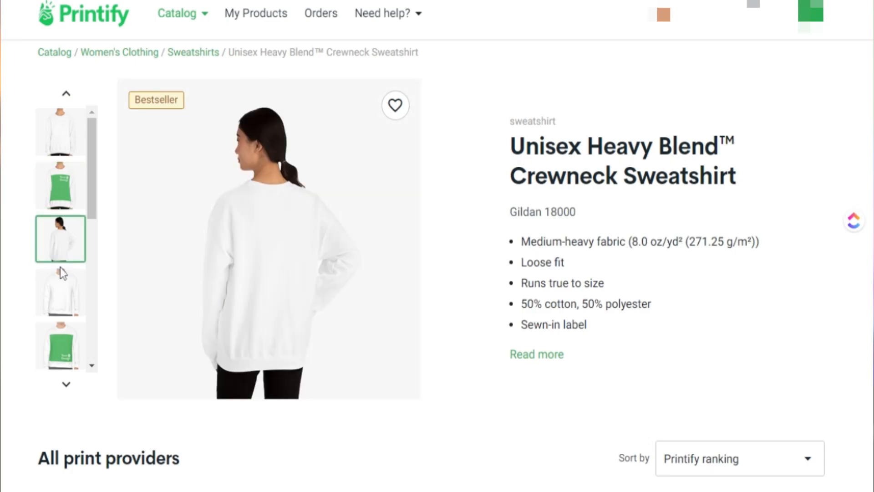
View more product images of the Unisex Heavy Blend Crewneck Sweatshirt, including the back views.
click(75, 305)
click(59, 345)
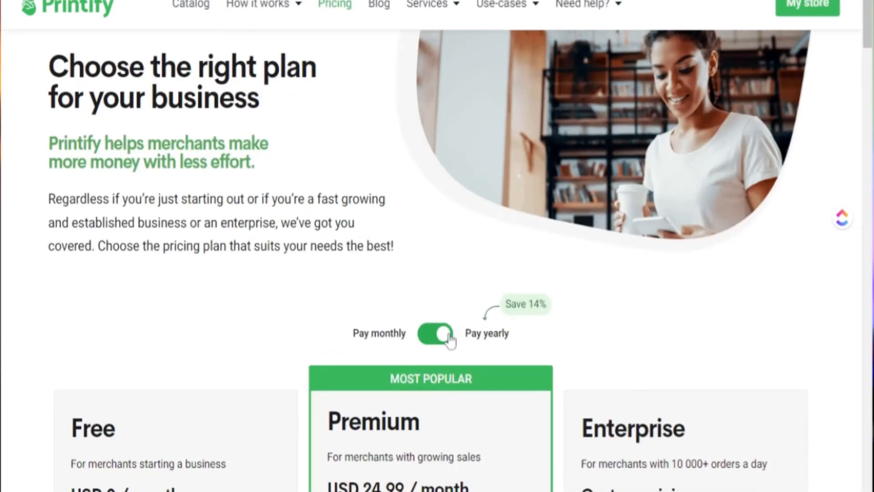
Compare the Free, Premium and Enterprise plans under monthly and yearly billing, including the main features of each plan.
scroll(431, 334, down, 5)
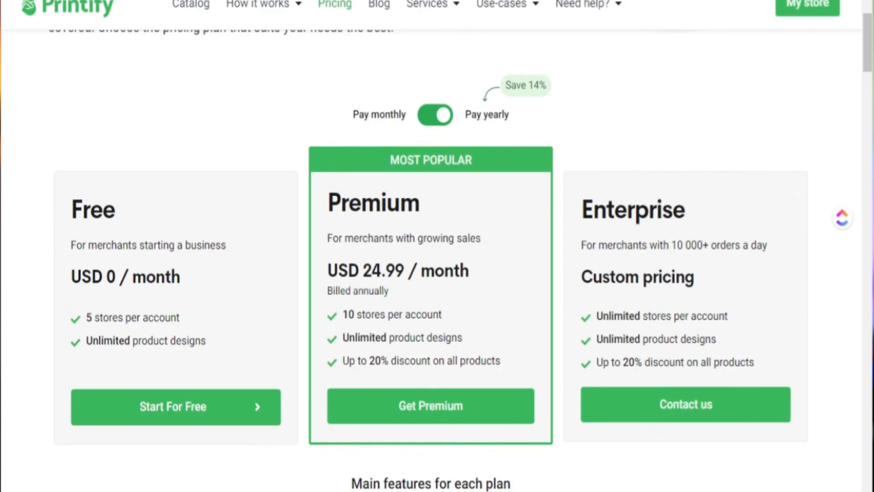
click(434, 121)
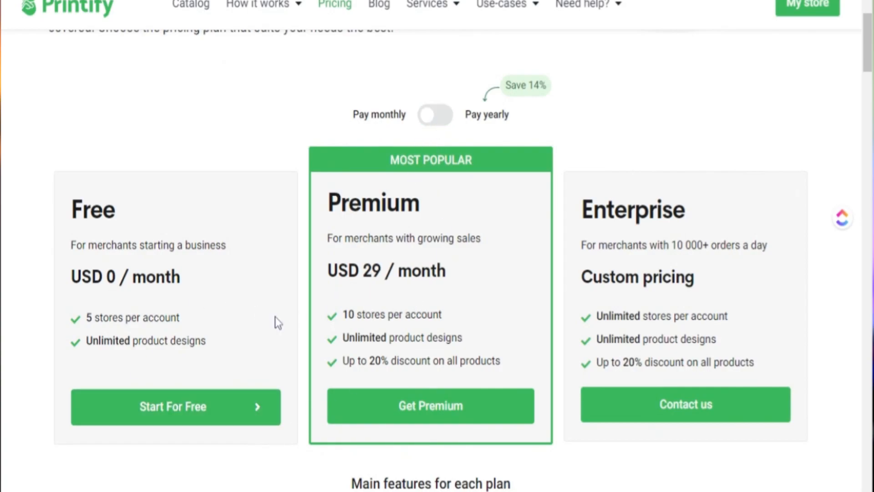
scroll(425, 280, down, 2)
click(430, 43)
scroll(166, 316, down, 6)
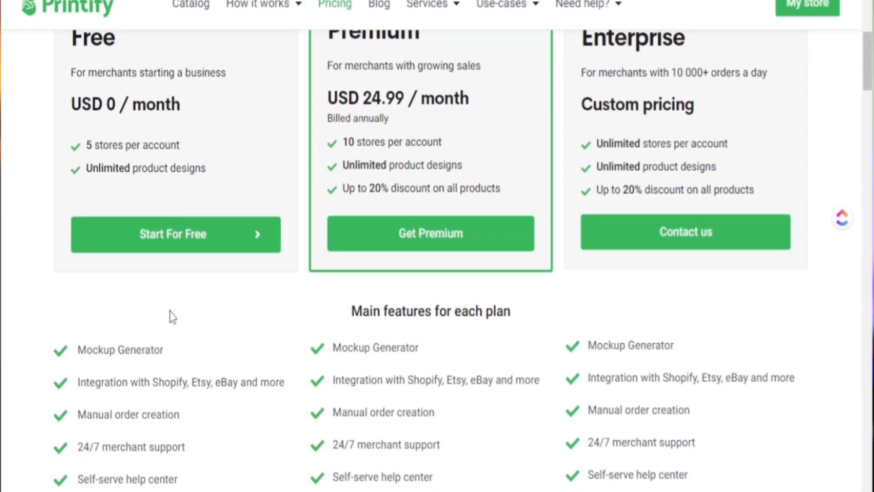
scroll(687, 419, down, 2)
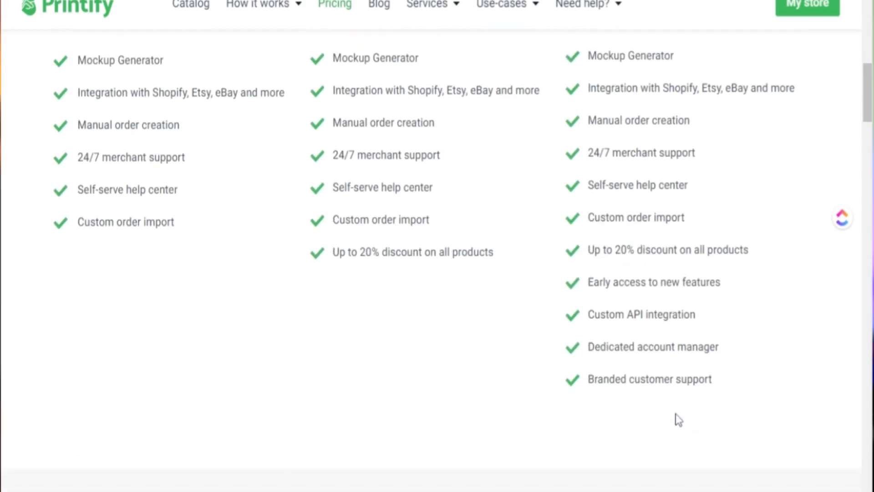
scroll(261, 356, up, 10)
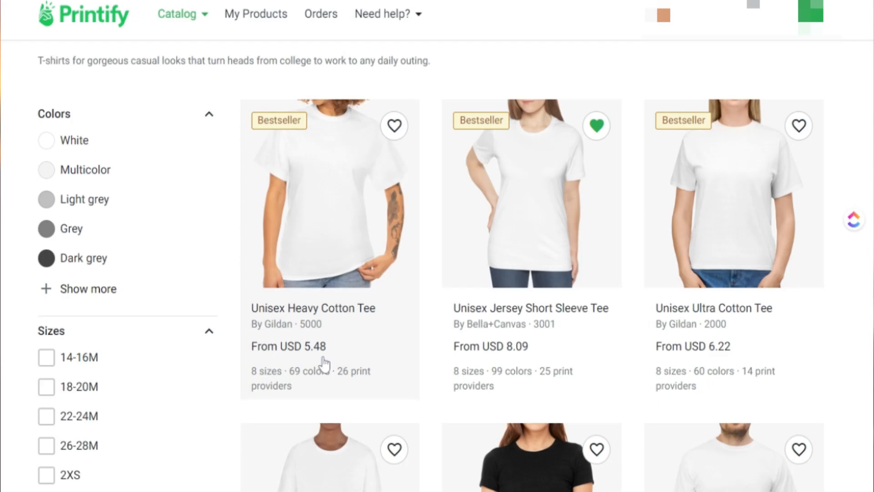
Open the Unisex Jersey Short Sleeve Tee and check Monster Digital's price, shipping cost and available sizes.
click(525, 359)
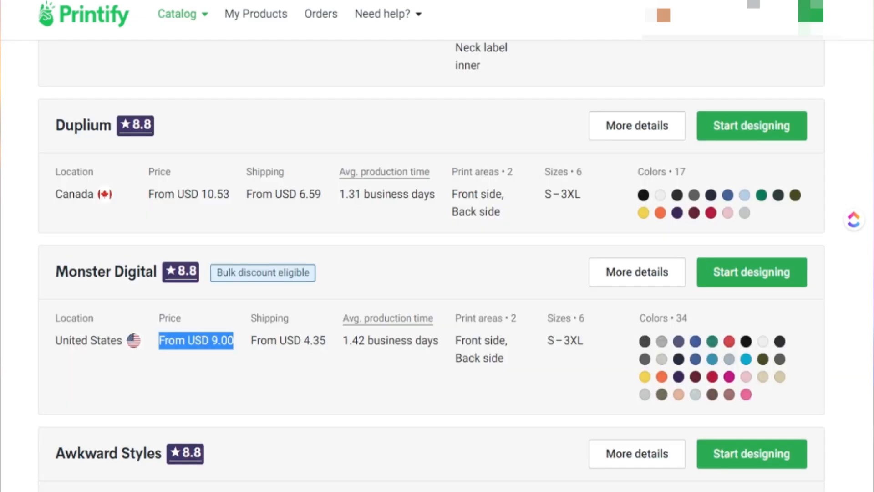
drag(326, 341, 293, 341)
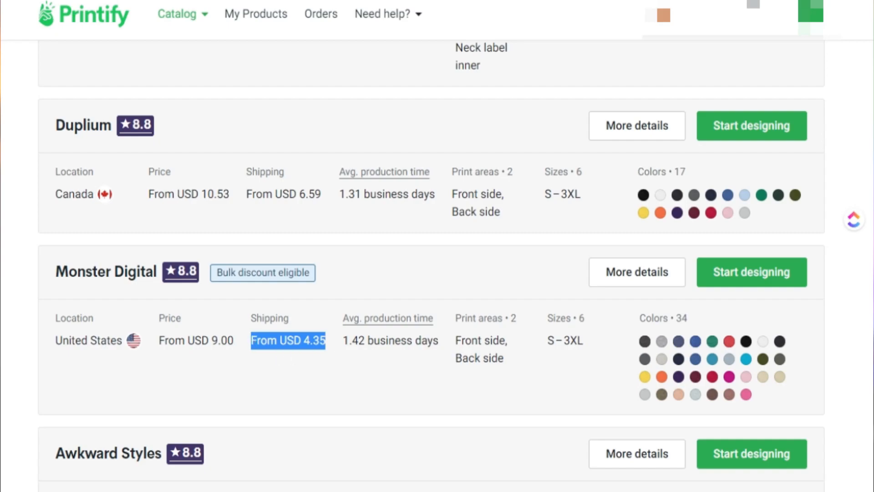
drag(587, 342, 546, 345)
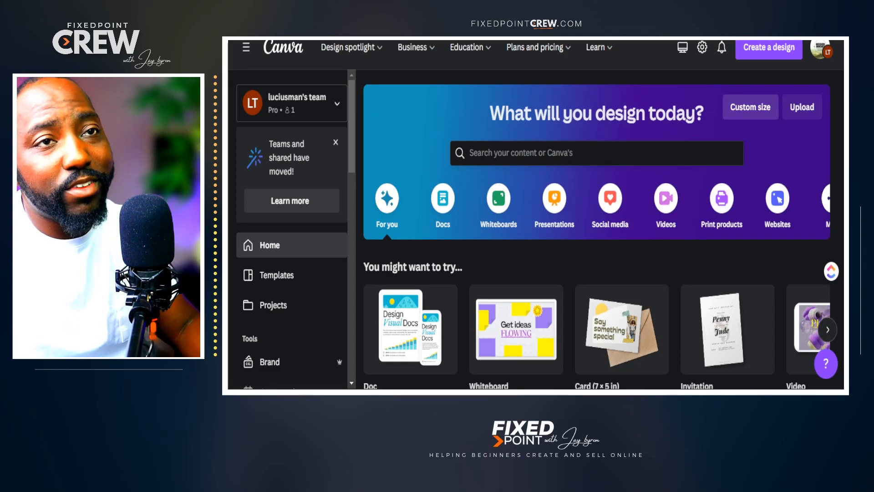
In Canva, create a blank custom-size design of 5000 × 5000 px and collapse the side panel.
click(761, 50)
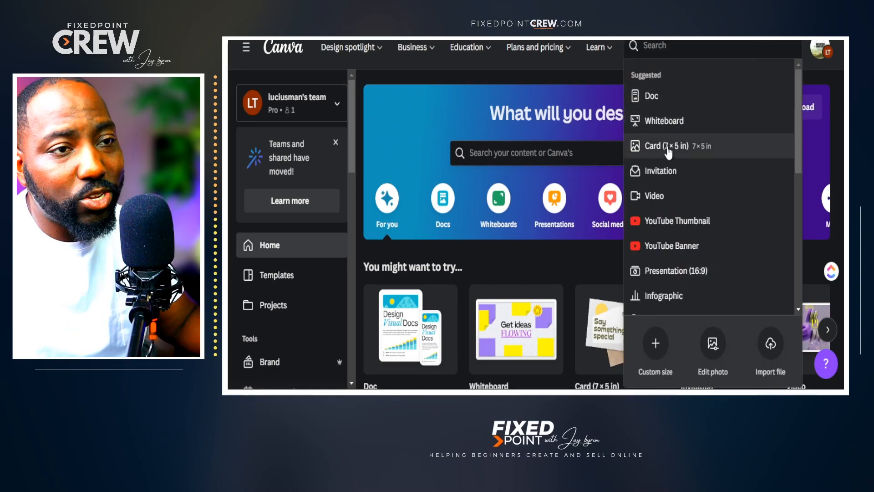
click(658, 346)
click(658, 189)
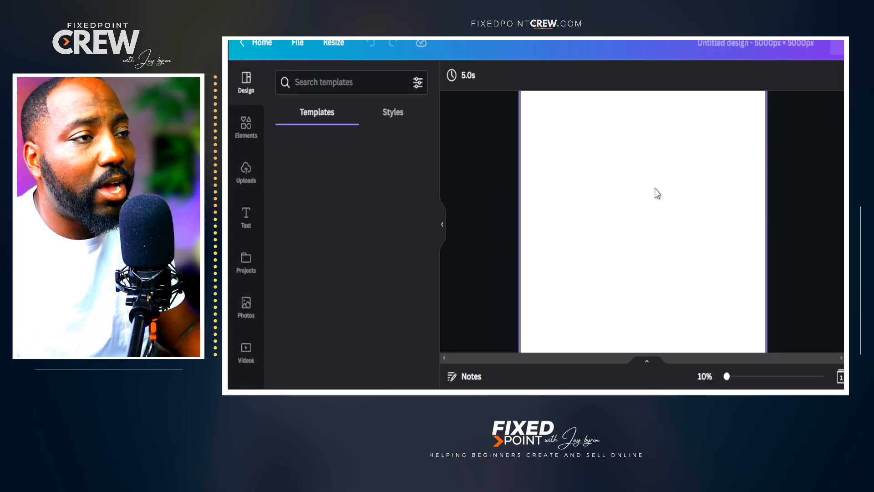
click(442, 226)
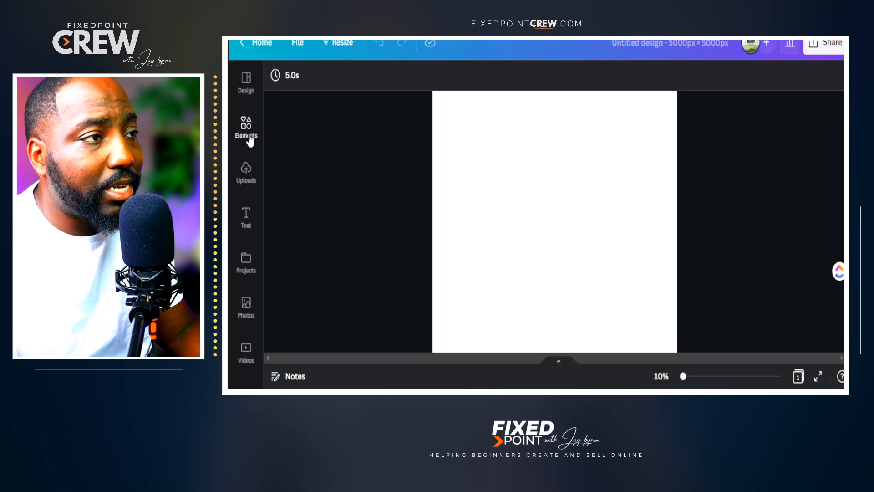
Search Canva's elements for RETRO SMILE.
click(253, 136)
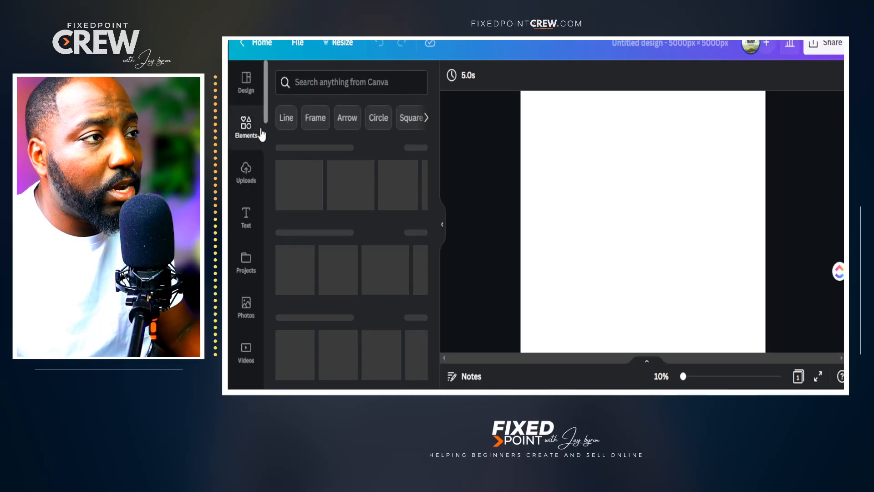
click(317, 83)
text(R)
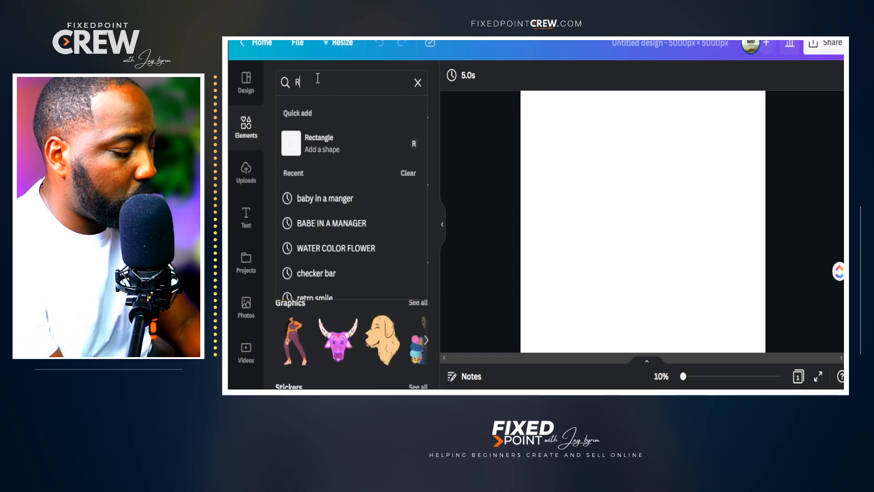
text(ETRO SMILE)
key(Return)
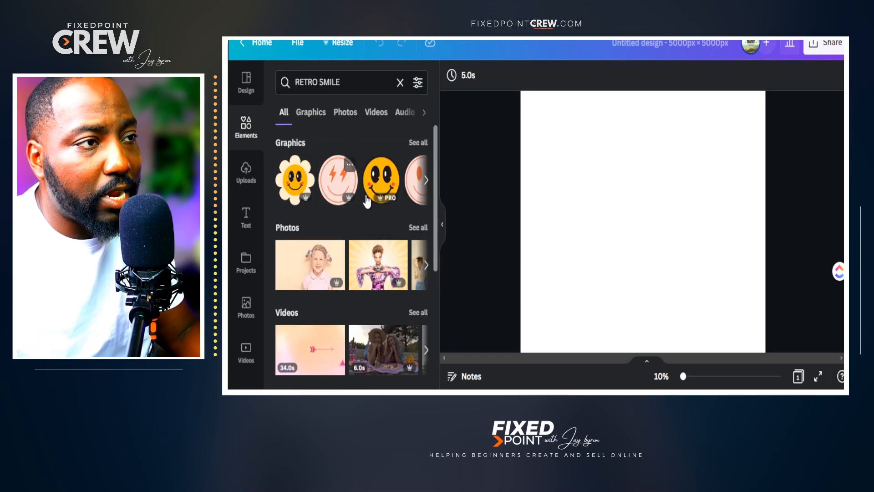
Add the pink smiley graphic with orange lightning-bolt eyes to the page and enlarge it slightly.
click(341, 185)
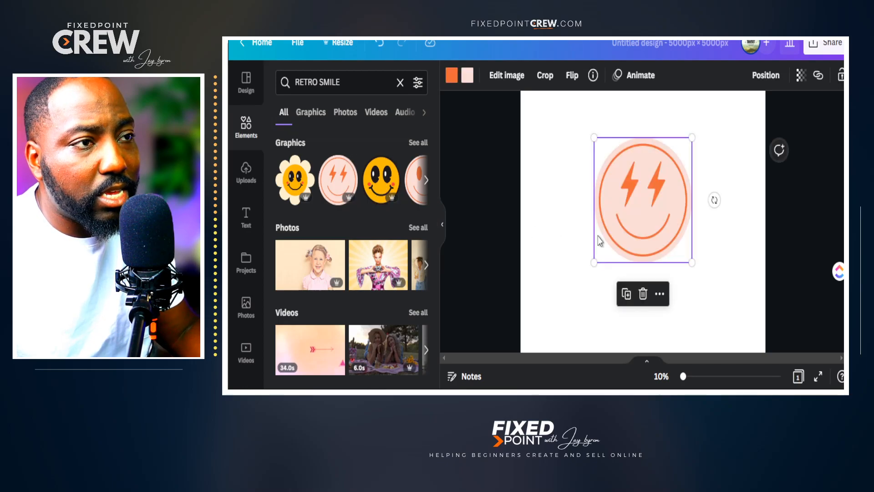
drag(594, 263, 584, 276)
drag(623, 250, 627, 244)
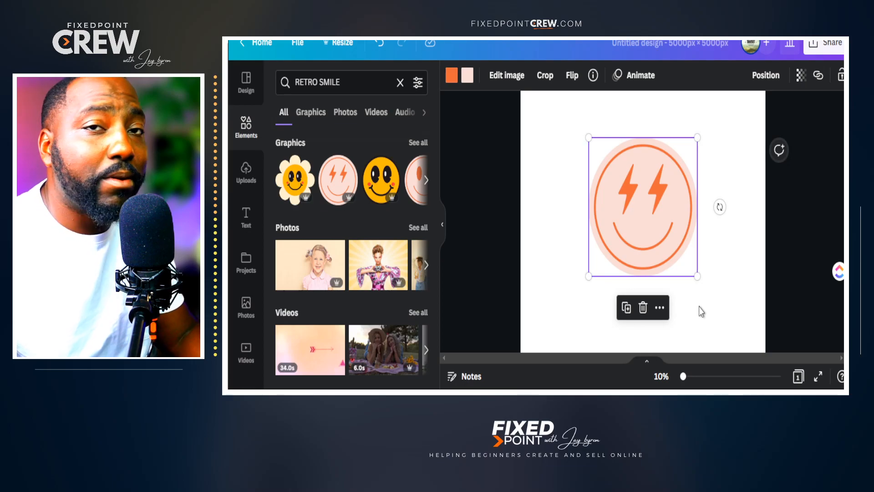
click(701, 311)
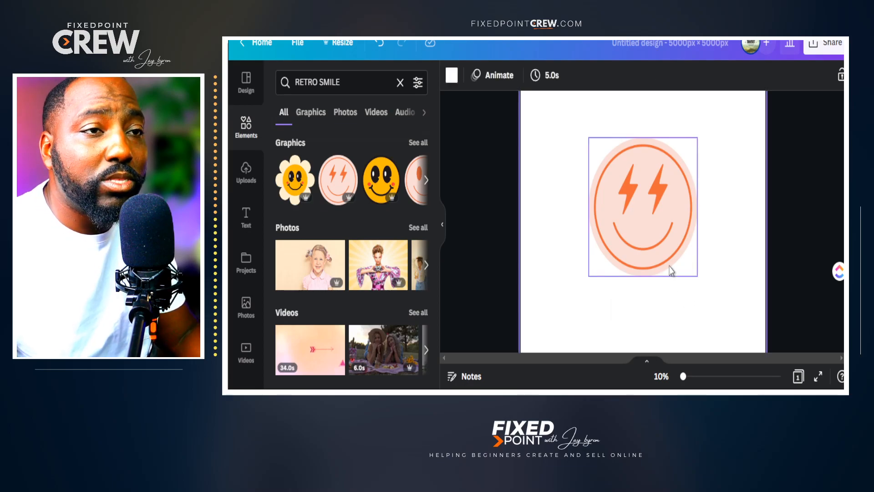
Enlarge the lightning-eyed smiley to about two thirds of the page width and centre it horizontally near the page's upper edge.
click(427, 182)
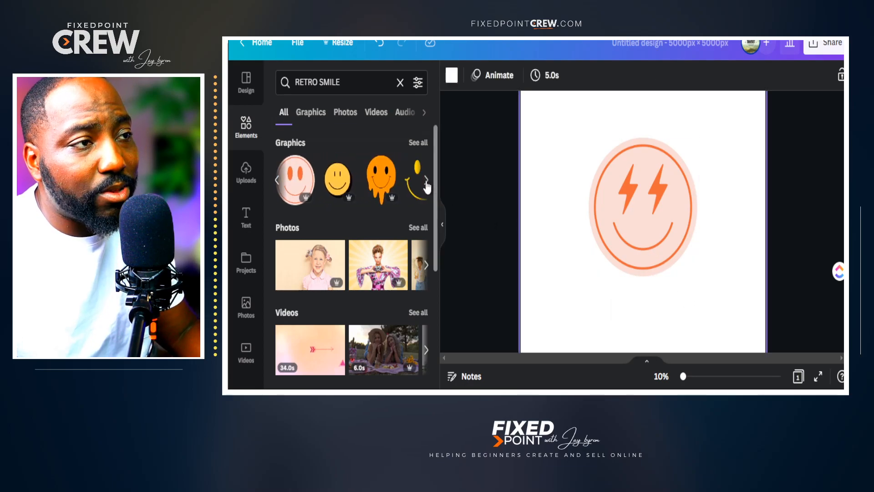
click(279, 182)
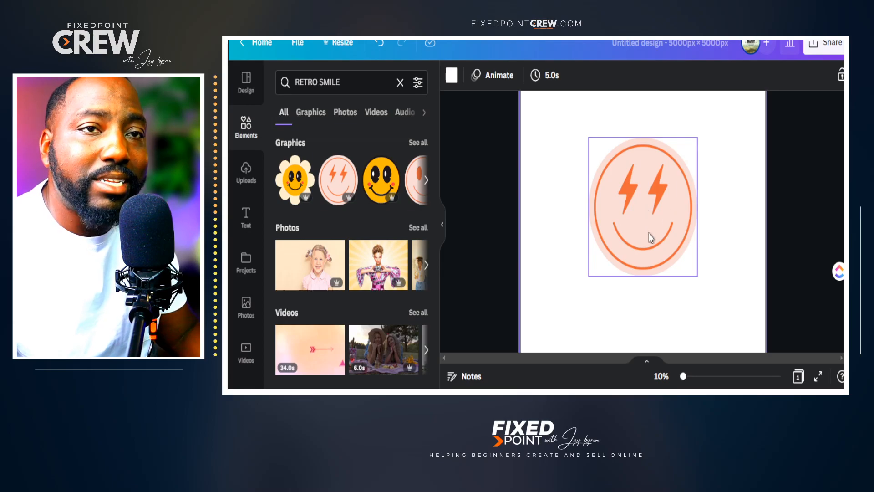
click(592, 274)
drag(589, 276, 559, 321)
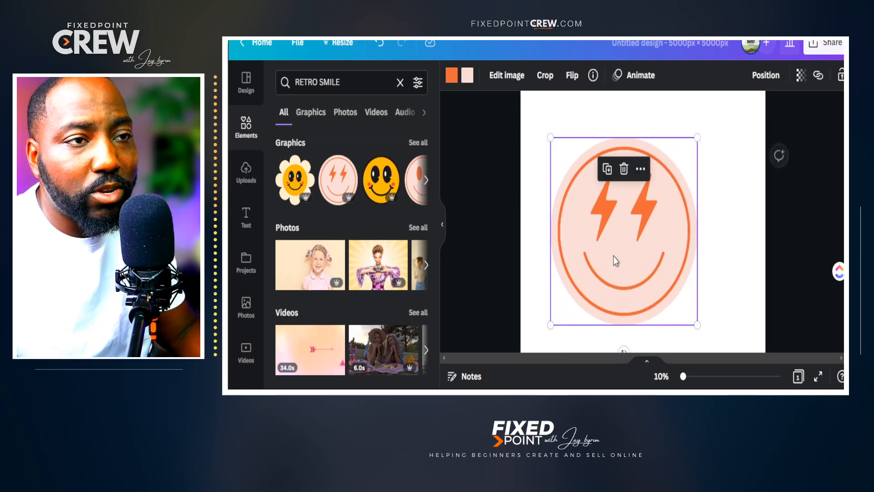
drag(628, 256, 634, 229)
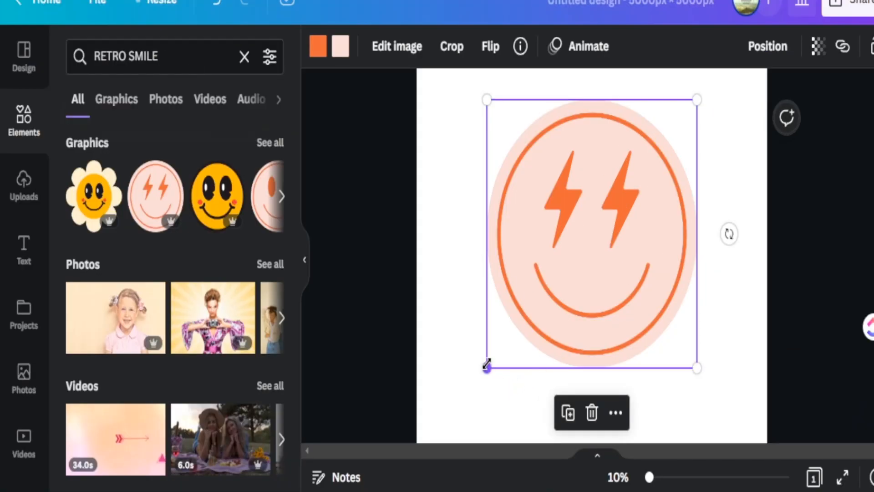
drag(487, 364, 471, 390)
drag(564, 320, 570, 299)
Replace the element search term with heart and run the search.
drag(162, 61, 48, 69)
text(heart)
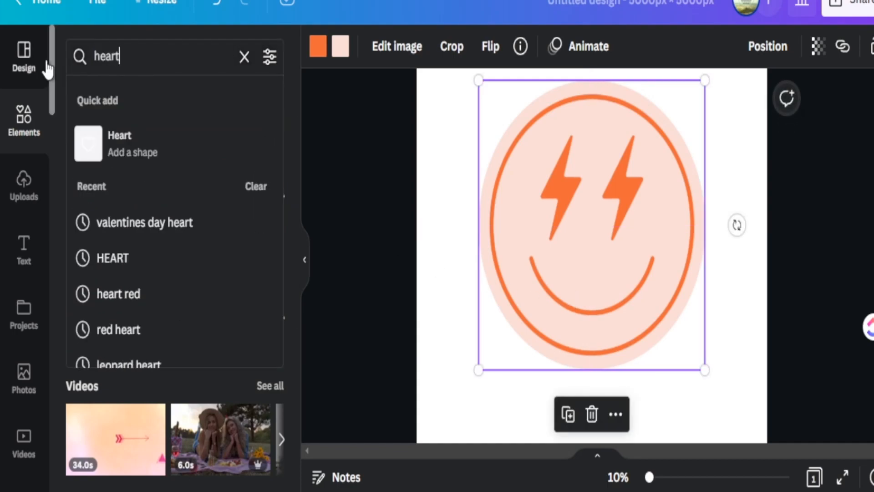
key(Return)
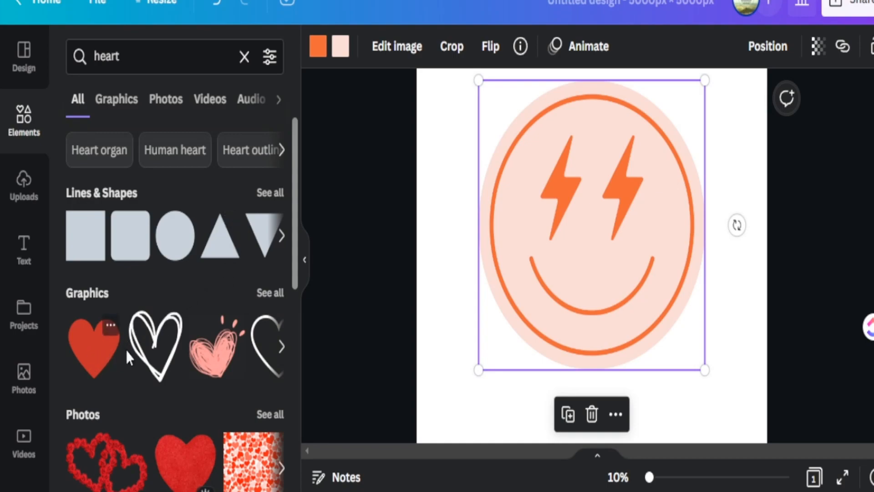
Try the hand-drawn heart outline over one of the smiley's eyes, and delete it again.
click(154, 356)
drag(547, 279, 523, 238)
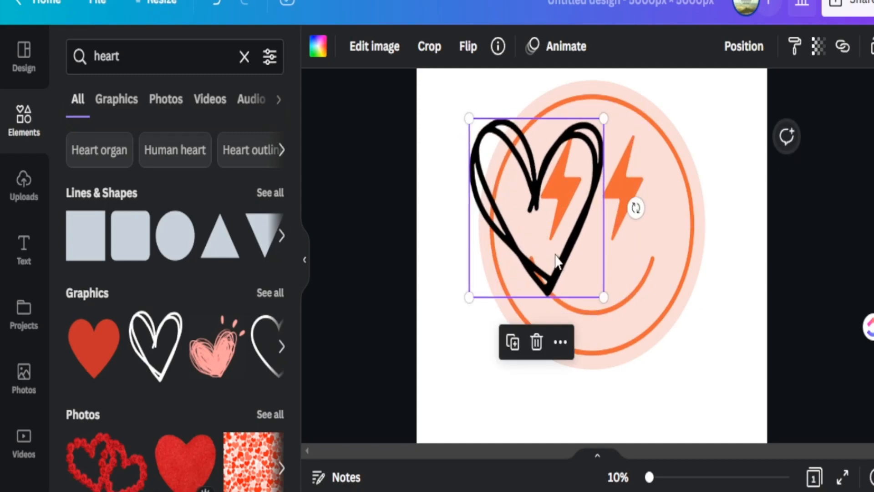
key(Delete)
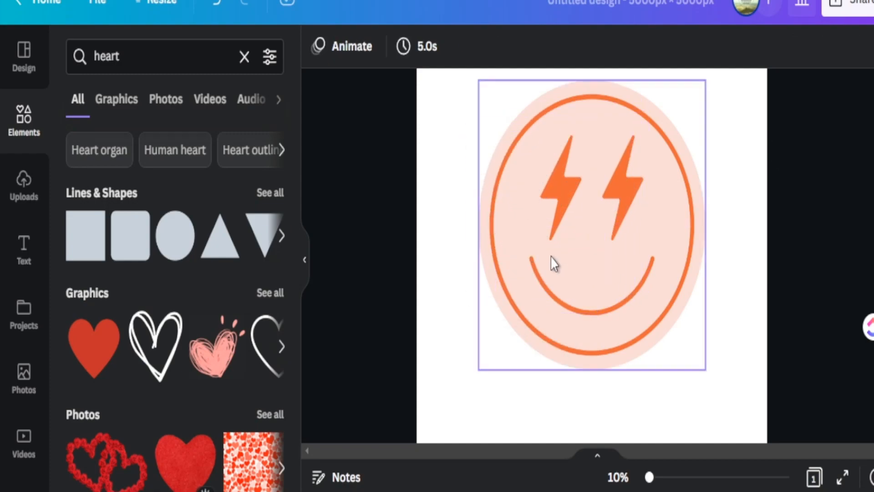
Add the solid red heart graphic, shrink it and place it over one of the smiley's lightning-bolt eyes.
click(98, 360)
drag(662, 304, 620, 250)
drag(550, 195, 547, 171)
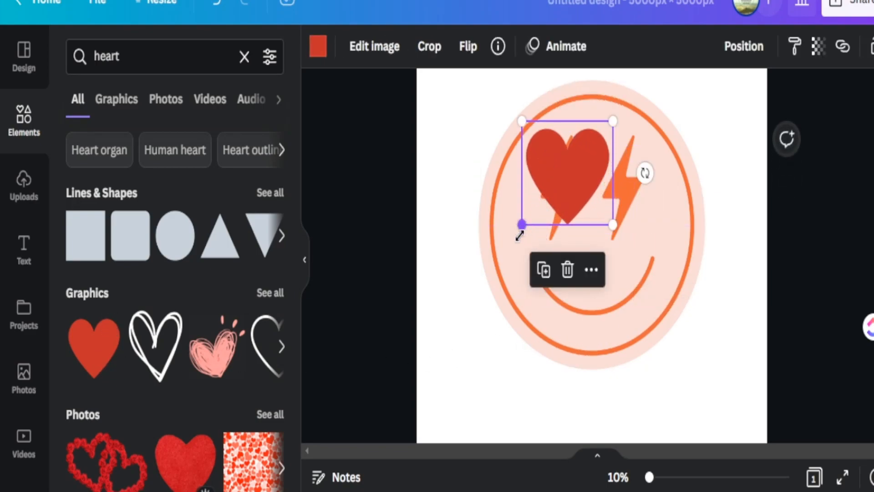
drag(521, 224, 509, 241)
mouse_move(569, 205)
mouse_down()
mouse_move(568, 215)
mouse_move(566, 207)
mouse_up()
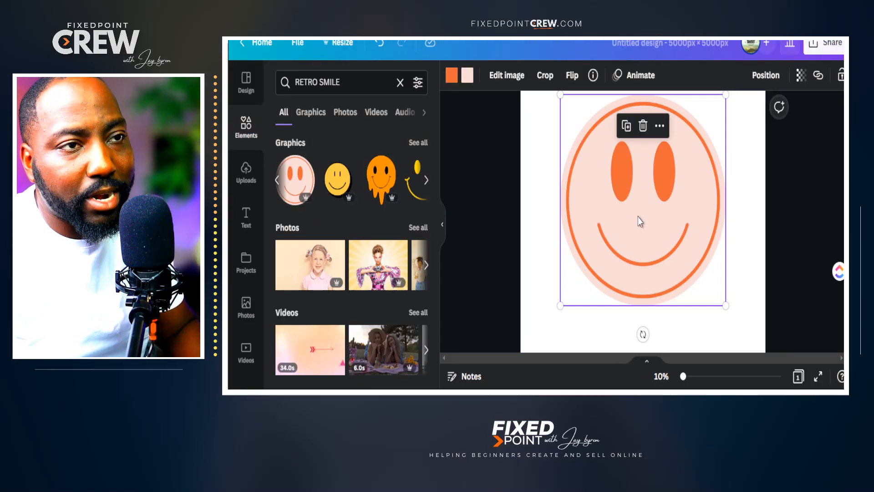
Clear the RETRO SMILE search and look up Square elements using the suggested search.
click(297, 91)
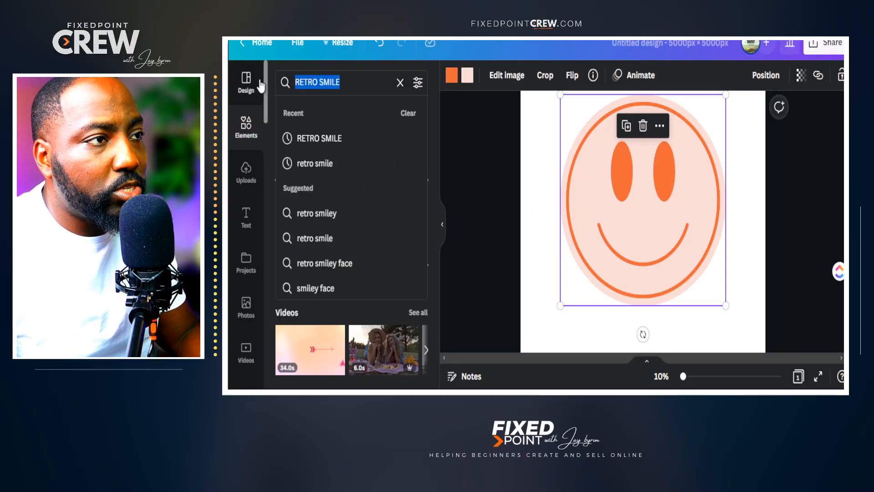
click(399, 86)
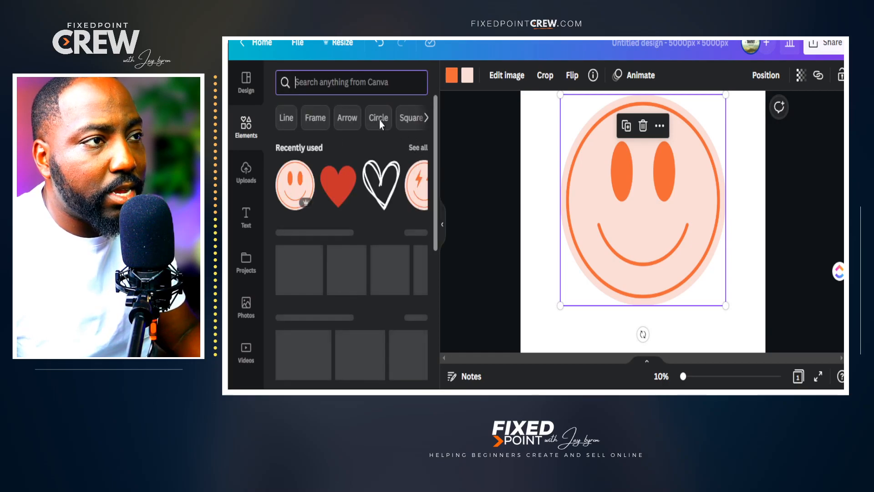
click(408, 117)
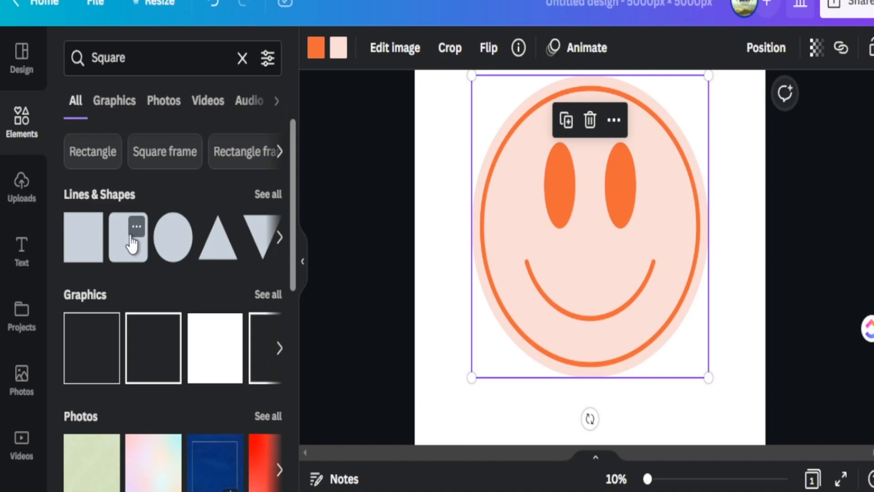
Try a rounded square shape at different spots over the oval-eyed smiley, and delete it again.
click(131, 243)
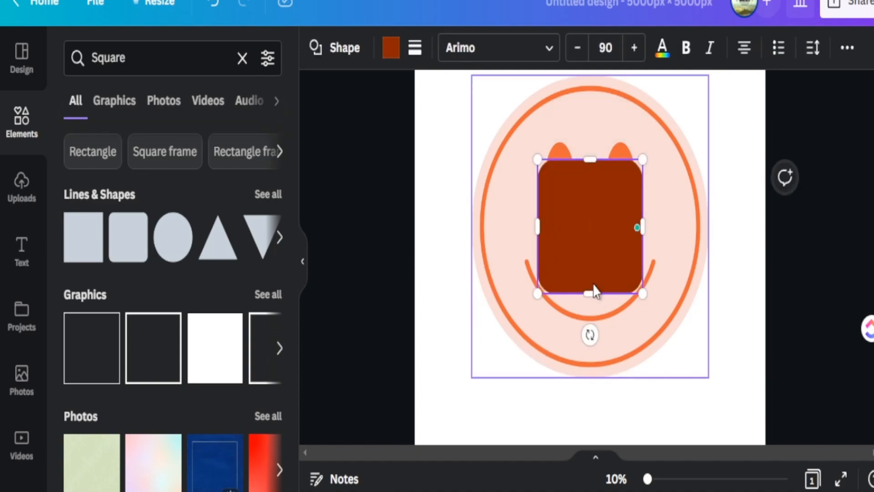
drag(620, 289, 636, 329)
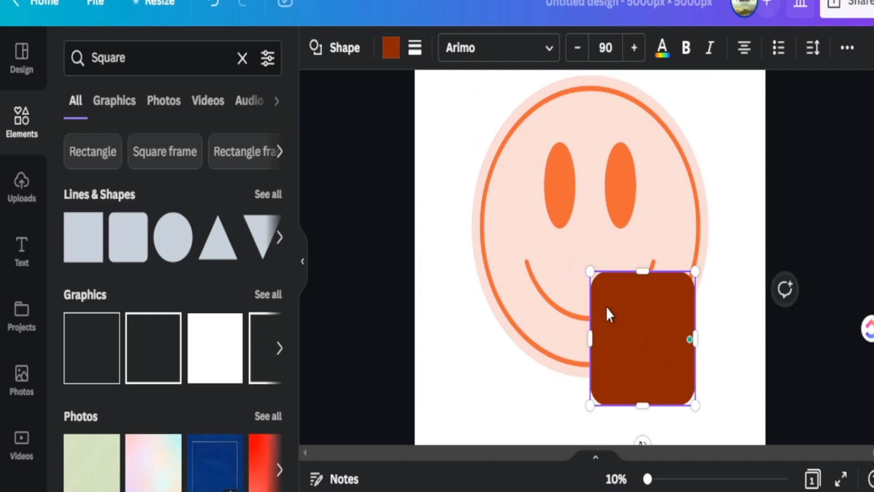
drag(622, 327, 589, 240)
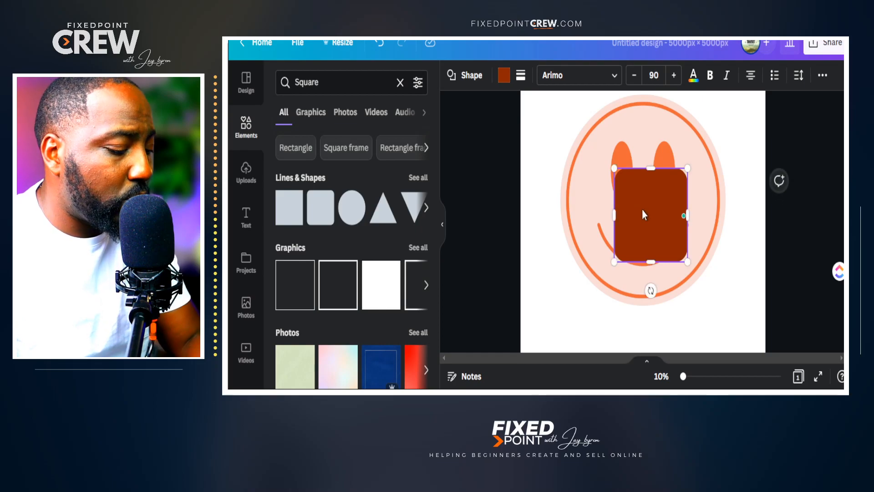
key(Delete)
Add a circle shape, enlarge it and place it so it covers the smiley's oval eyes.
click(354, 204)
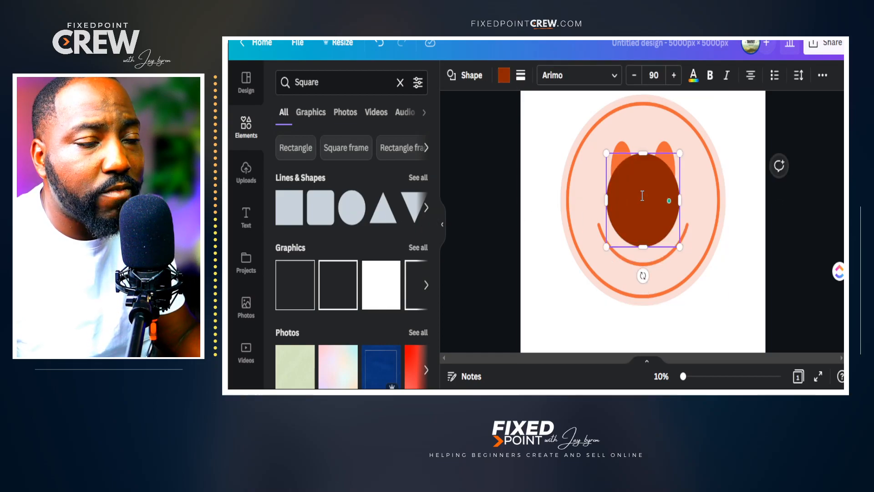
drag(628, 188, 633, 162)
drag(667, 189, 687, 230)
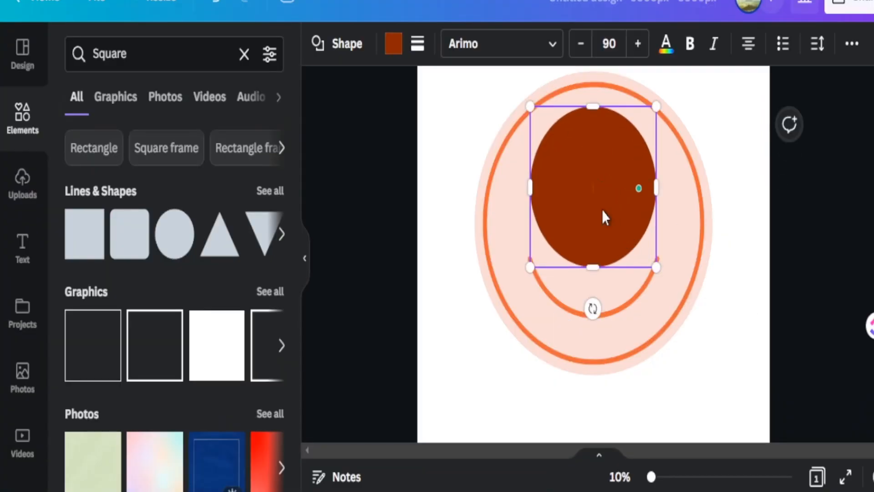
click(429, 329)
Recolor the covering circle to match the face's pale pink by sampling it with the eyedropper.
click(566, 228)
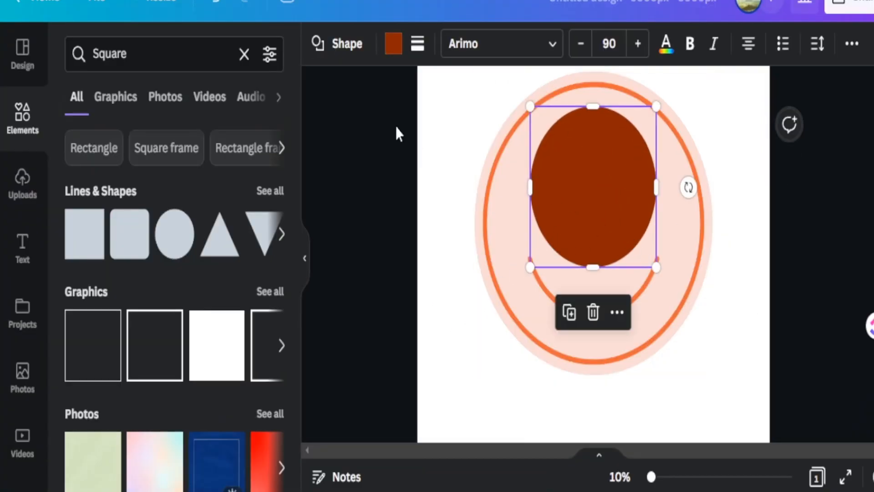
click(398, 53)
click(80, 137)
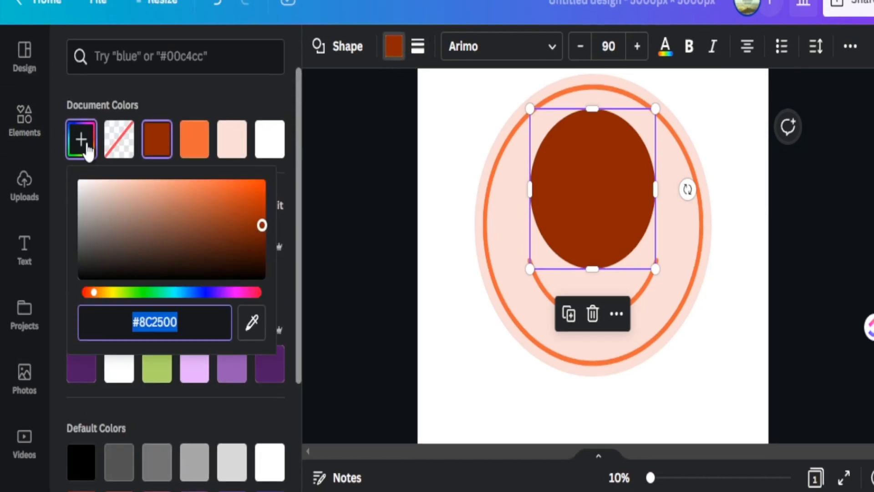
click(252, 322)
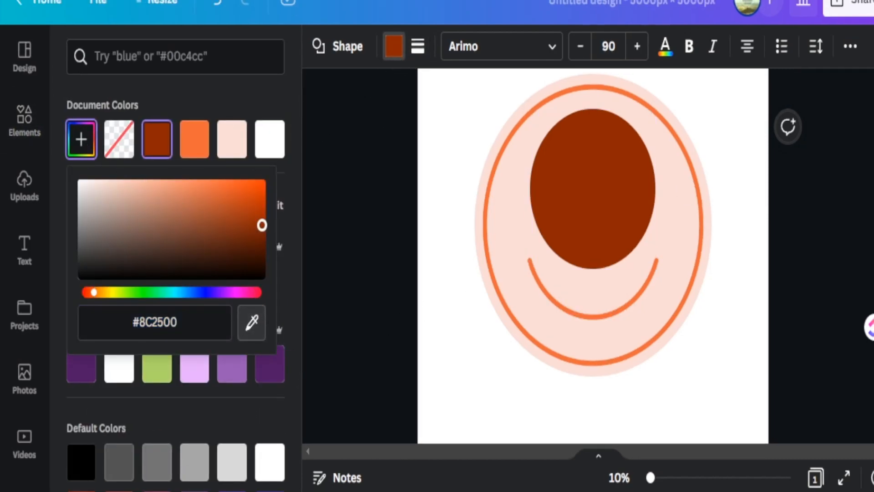
click(503, 245)
click(430, 179)
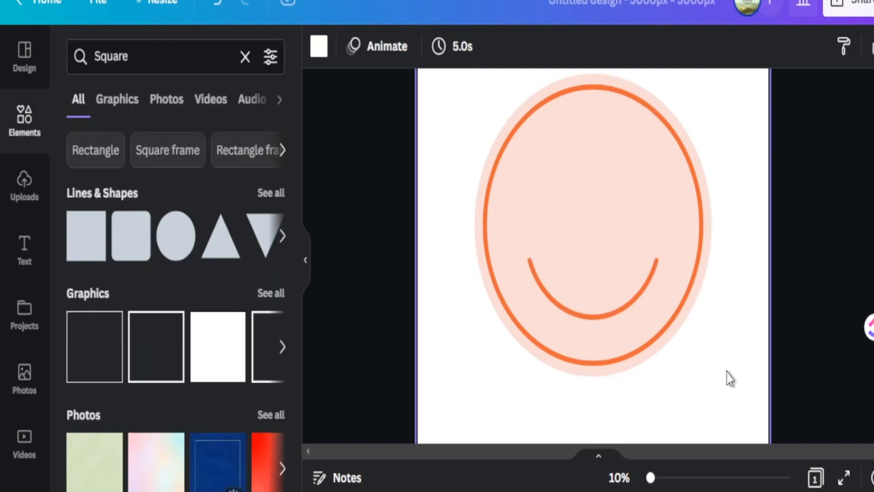
Group the pale pink covering circle with the smiley and check that they move as one object.
drag(732, 383, 523, 171)
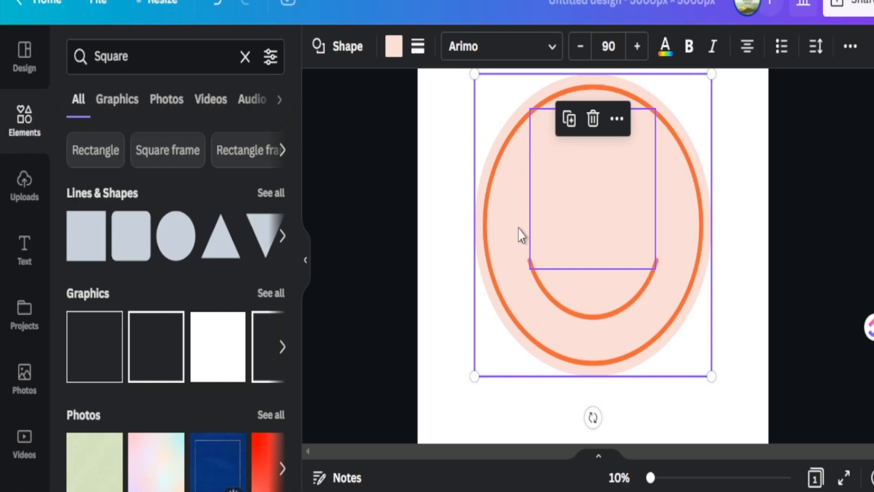
click(449, 353)
mouse_move(575, 195)
mouse_down()
mouse_move(485, 386)
mouse_move(552, 220)
mouse_move(526, 212)
mouse_move(572, 188)
mouse_up()
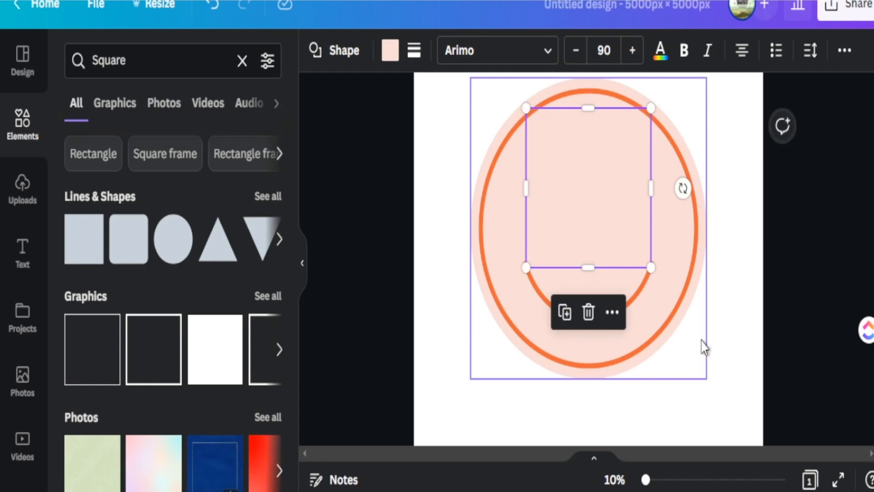
drag(719, 388, 477, 179)
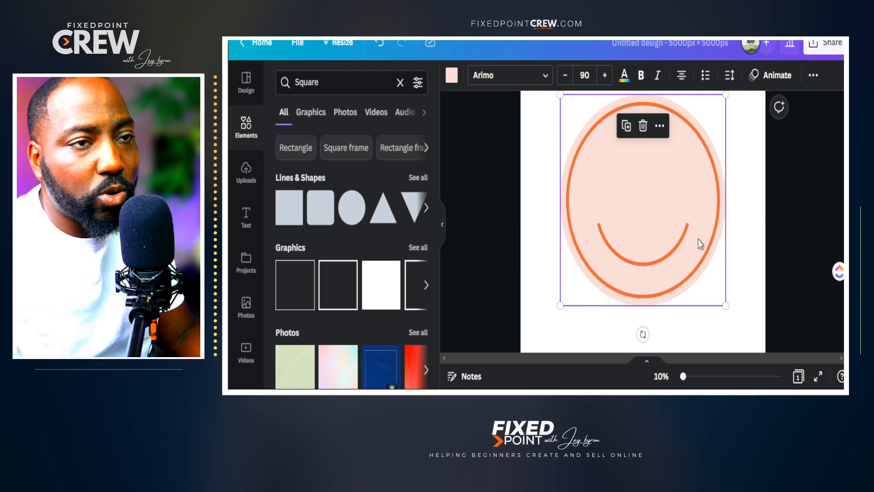
click(708, 266)
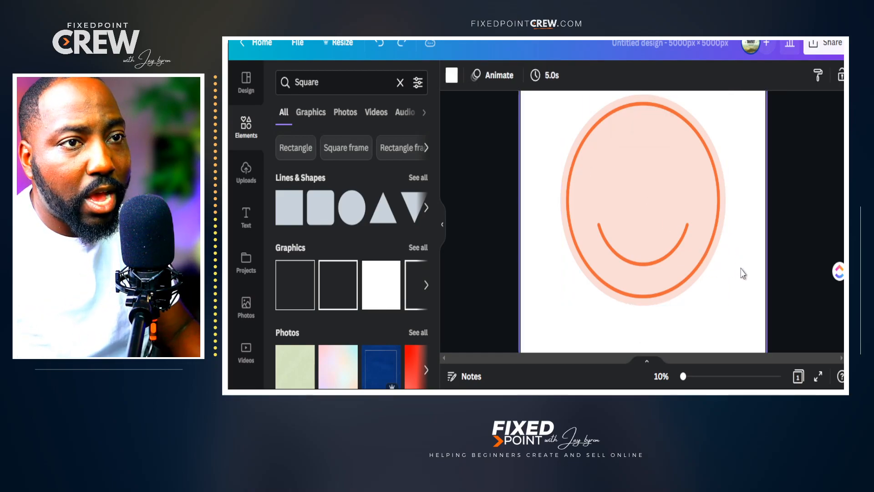
drag(727, 282, 559, 93)
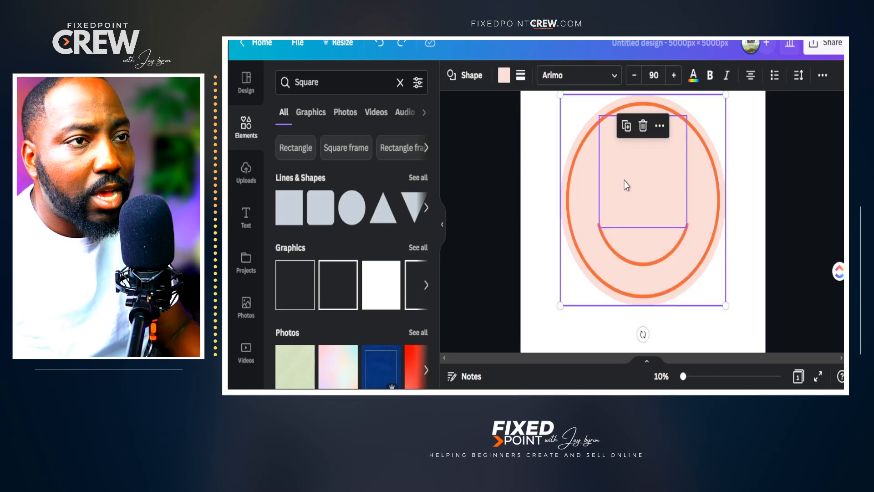
right_click(625, 185)
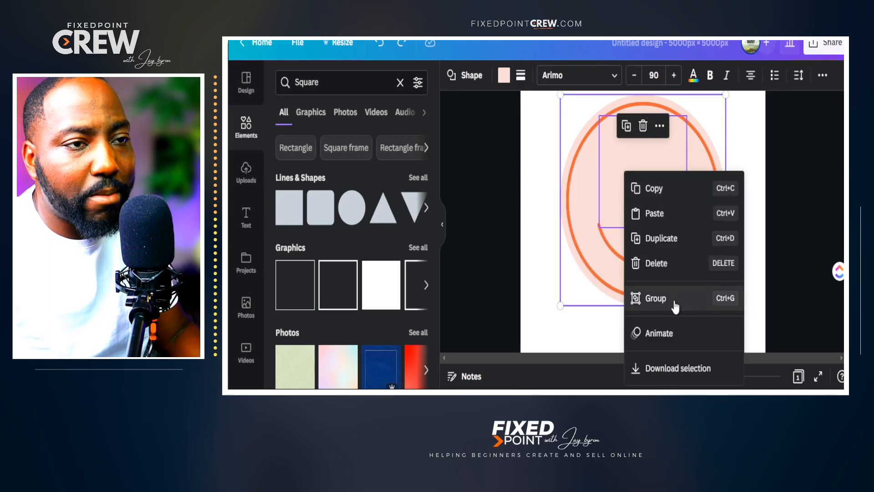
click(655, 298)
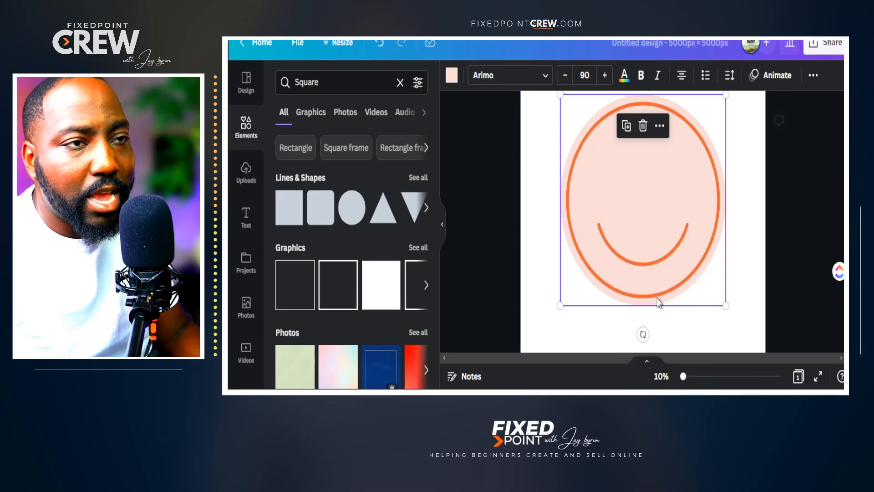
click(634, 210)
mouse_move(624, 210)
mouse_down()
mouse_move(672, 223)
mouse_move(627, 205)
mouse_up()
click(546, 255)
Search Elements for "heart" and place two shrunken solid red hearts side by side as the smiley's eyes.
click(327, 82)
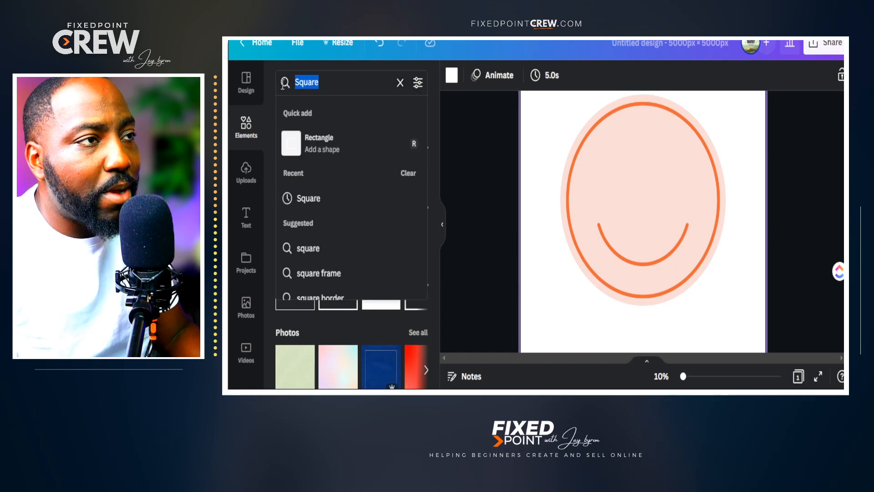
text(heart)
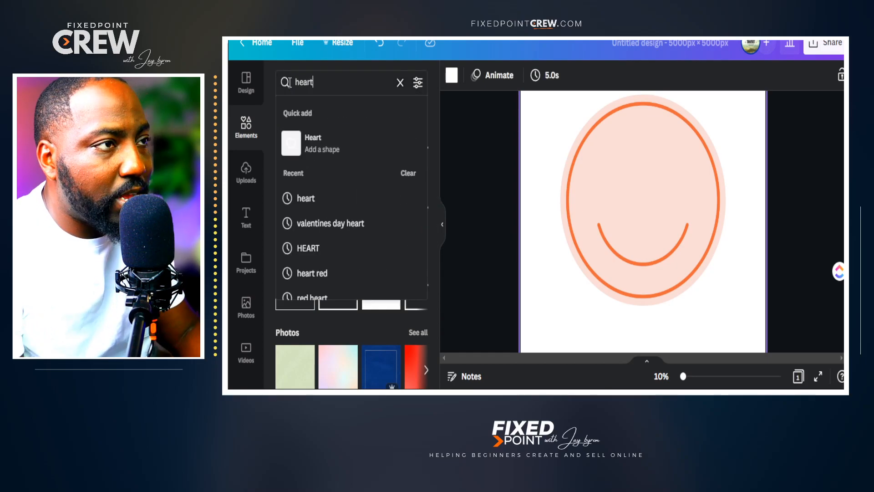
key(Return)
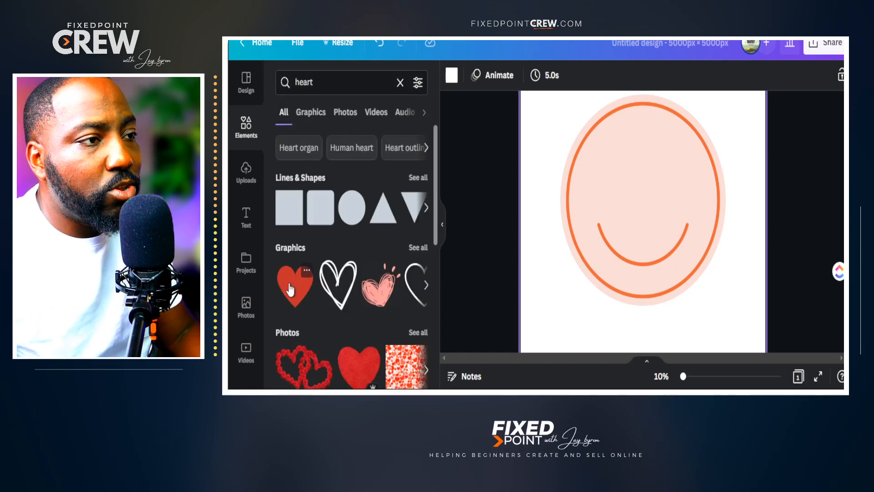
click(295, 284)
drag(691, 255, 662, 222)
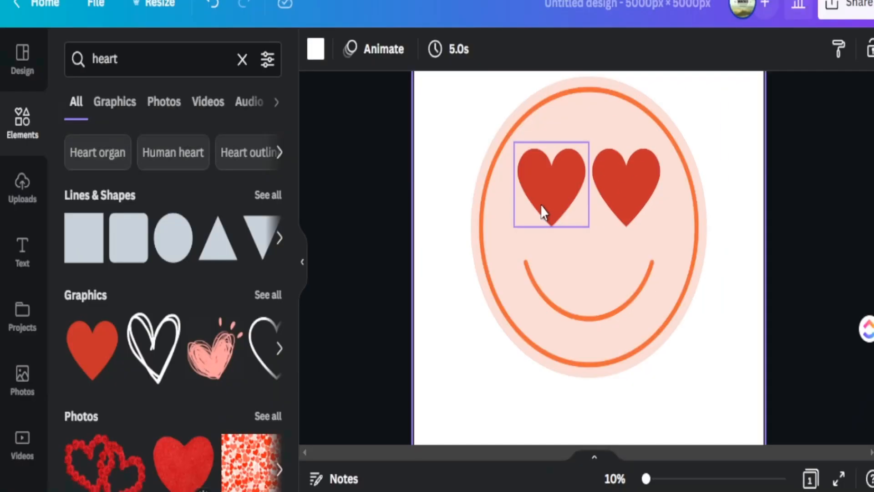
Group the two red hearts, enlarge them slightly and center them above the smile.
shift+click(619, 196)
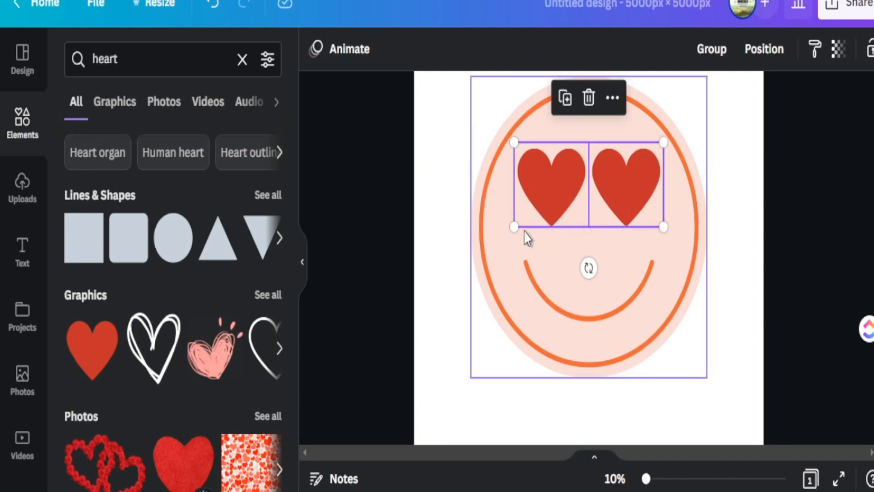
drag(515, 228, 505, 258)
drag(562, 201, 566, 194)
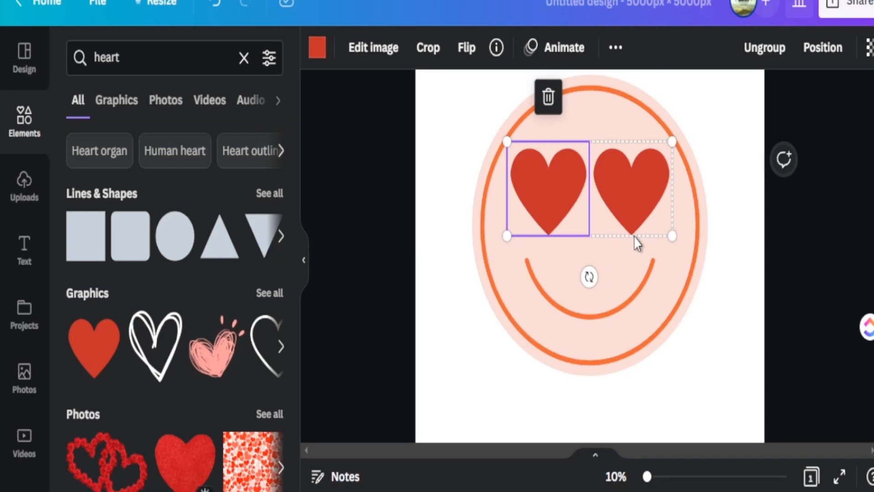
drag(627, 201, 670, 176)
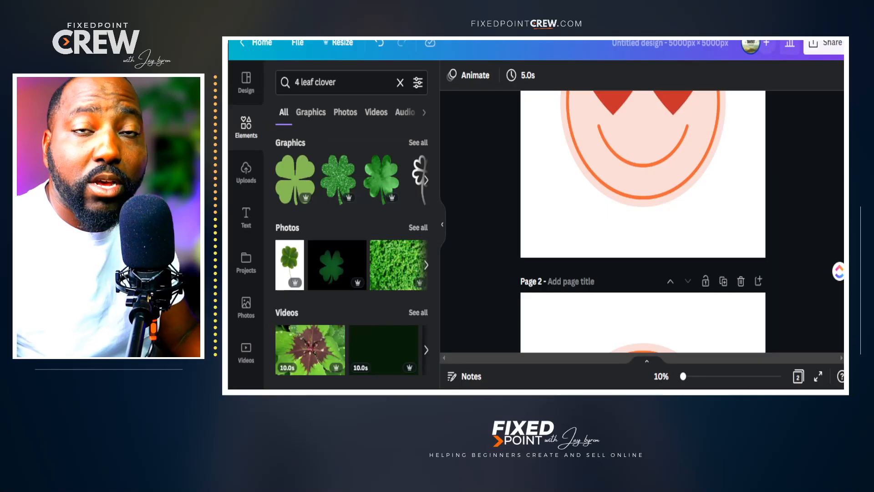
Search Elements for "checker bar" graphics and add the black-and-white checkerboard pattern to page 1.
scroll(547, 241, up, 4)
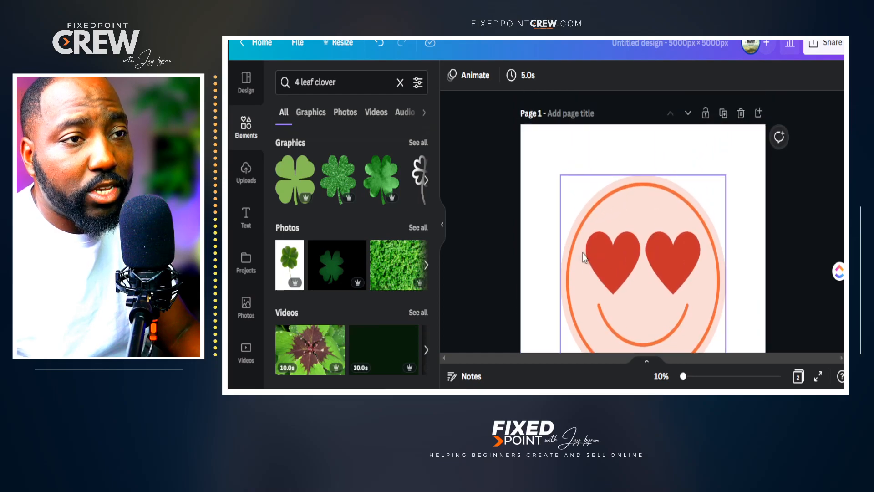
scroll(578, 251, down, 2)
drag(339, 83, 269, 87)
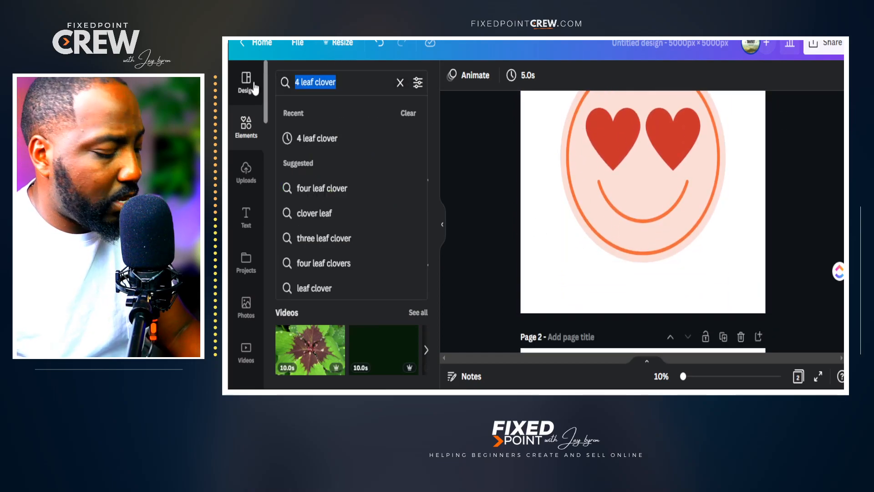
text(chec)
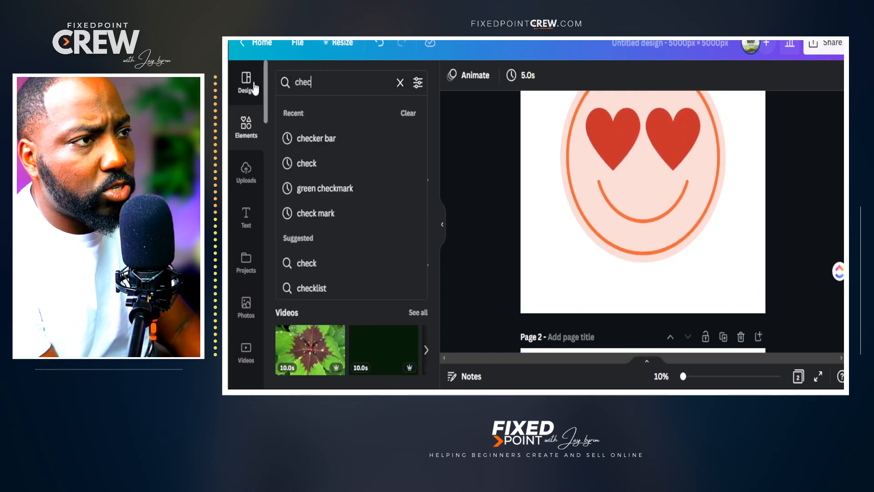
click(316, 138)
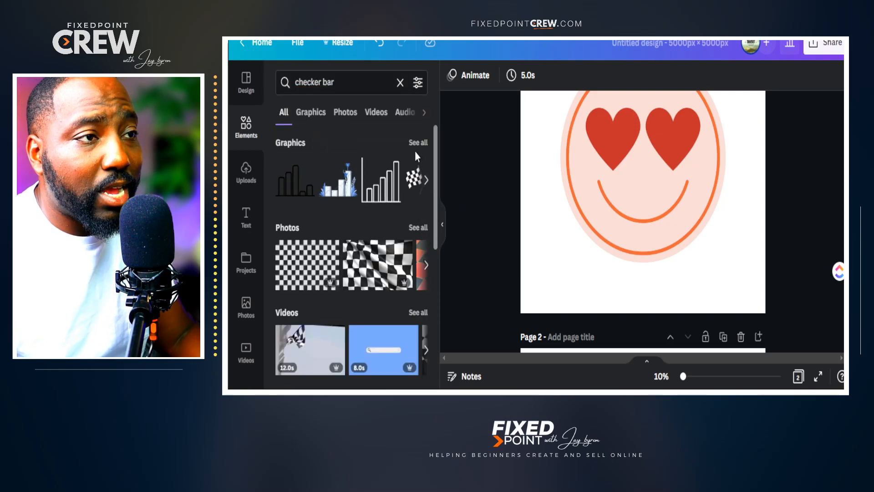
click(314, 116)
scroll(366, 332, down, 5)
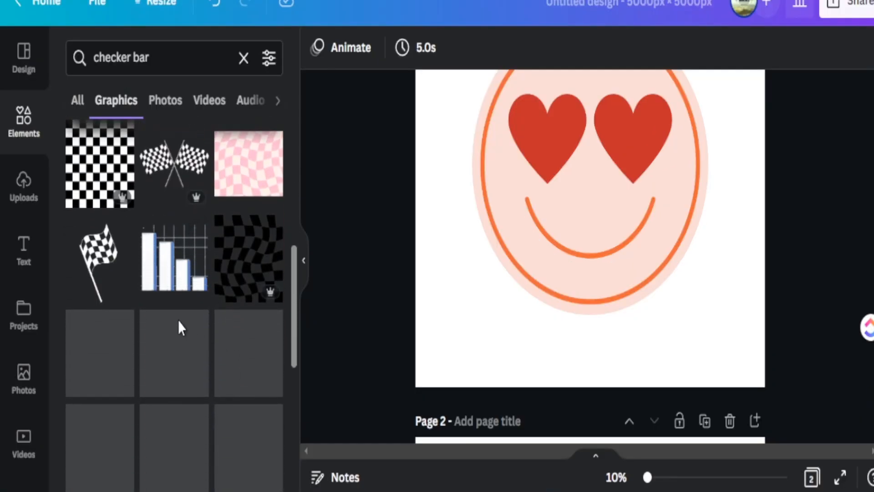
scroll(179, 321, down, 10)
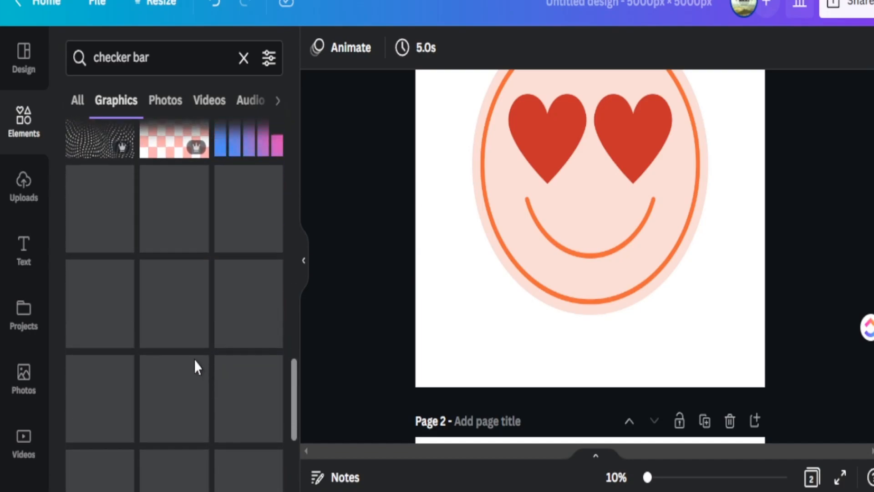
scroll(196, 365, up, 4)
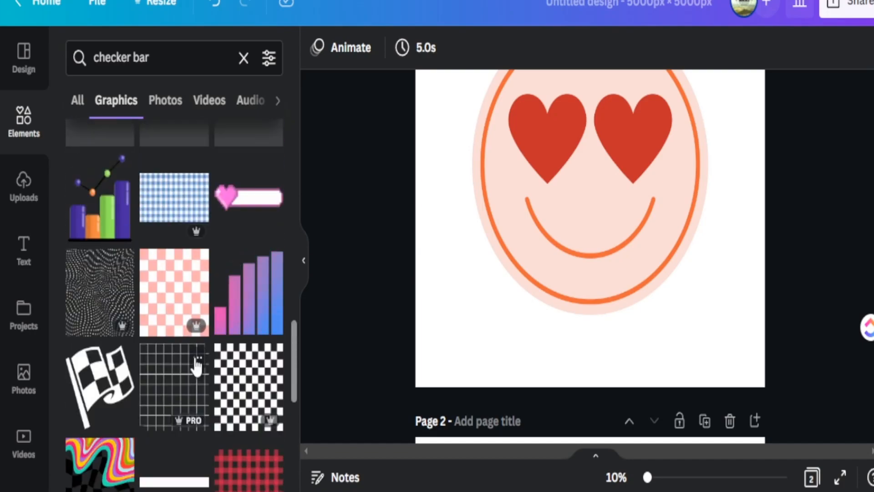
click(226, 387)
drag(521, 253, 457, 334)
click(304, 268)
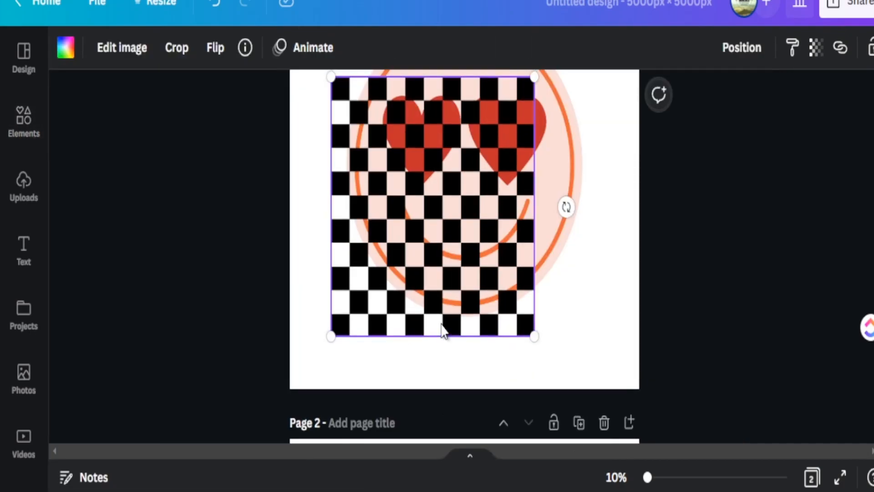
Move the checkerboard to the upper-left corner of page 1, try it larger, and shrink it to a small block.
scroll(433, 360, up, 4)
drag(422, 396, 394, 275)
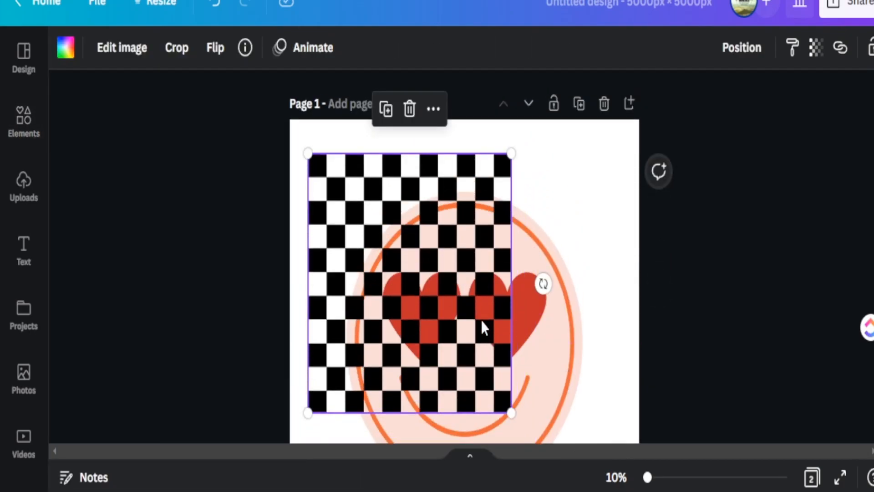
scroll(482, 327, down, 2)
drag(511, 234, 605, 353)
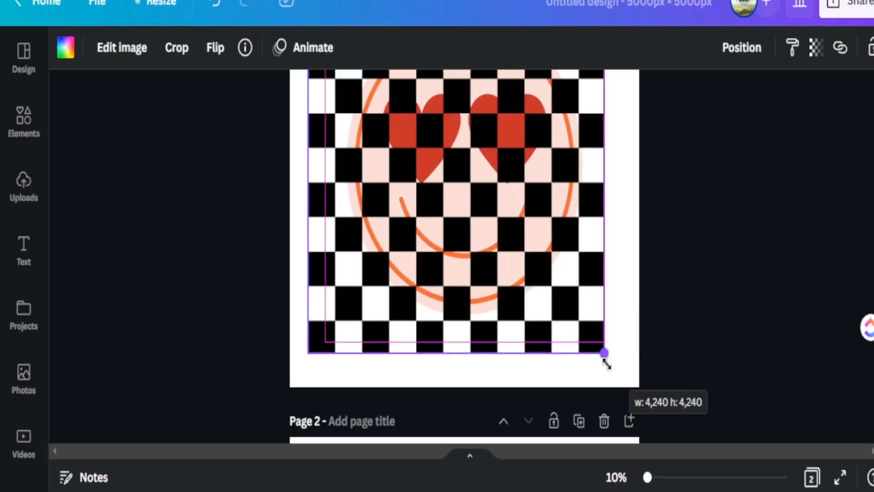
scroll(581, 357, up, 2)
scroll(537, 336, down, 4)
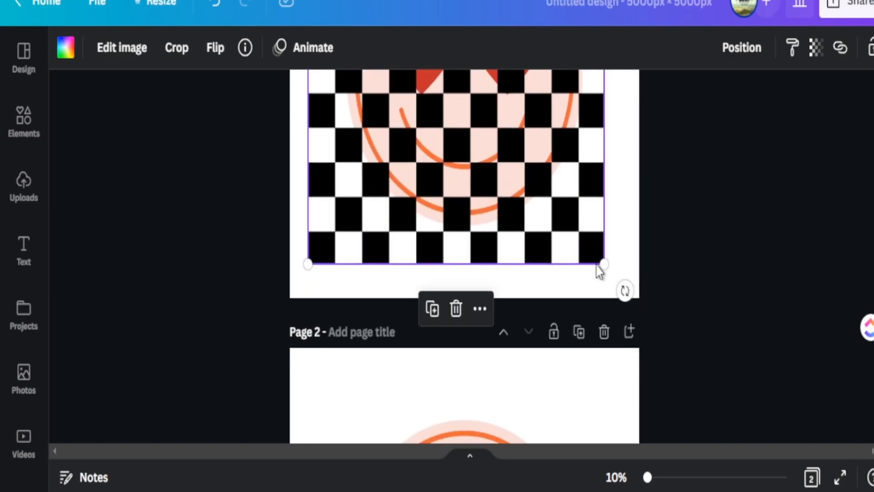
drag(601, 264, 416, 124)
scroll(397, 196, up, 4)
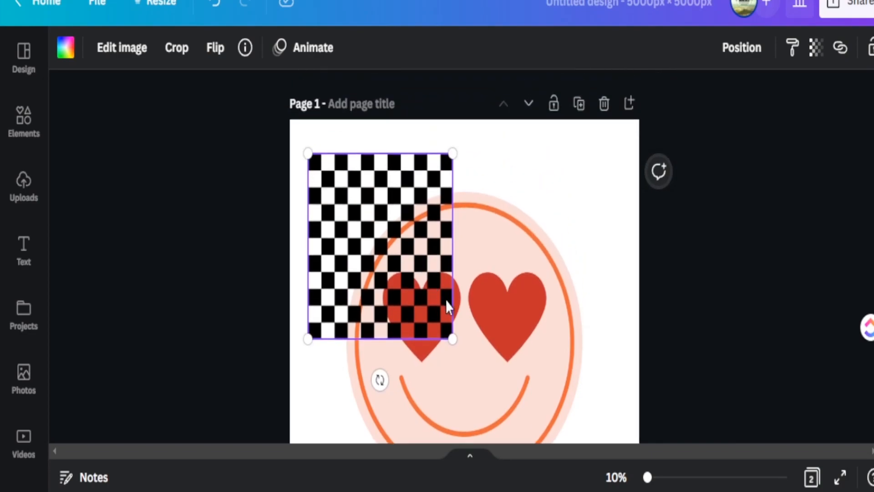
drag(449, 335, 378, 243)
Group the smiley face with its heart eyes.
drag(624, 404, 423, 269)
right_click(526, 311)
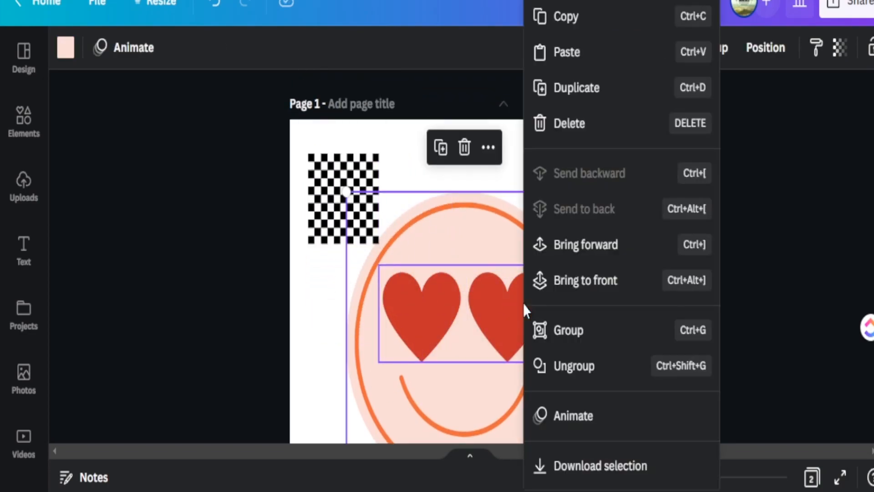
click(566, 323)
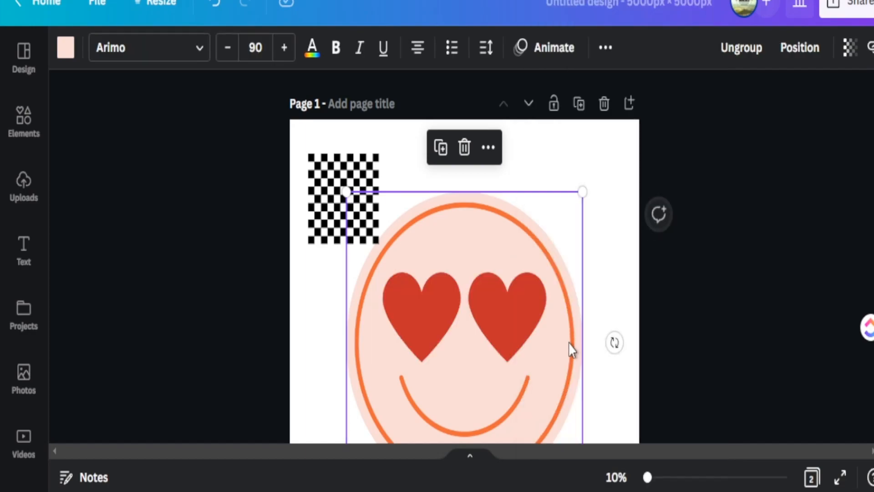
Shrink the grouped heart-eyed smiley slightly and center it on page 1.
scroll(575, 360, down, 2)
drag(580, 399, 531, 339)
drag(452, 246, 476, 280)
drag(371, 379, 345, 414)
click(455, 353)
drag(454, 354, 464, 340)
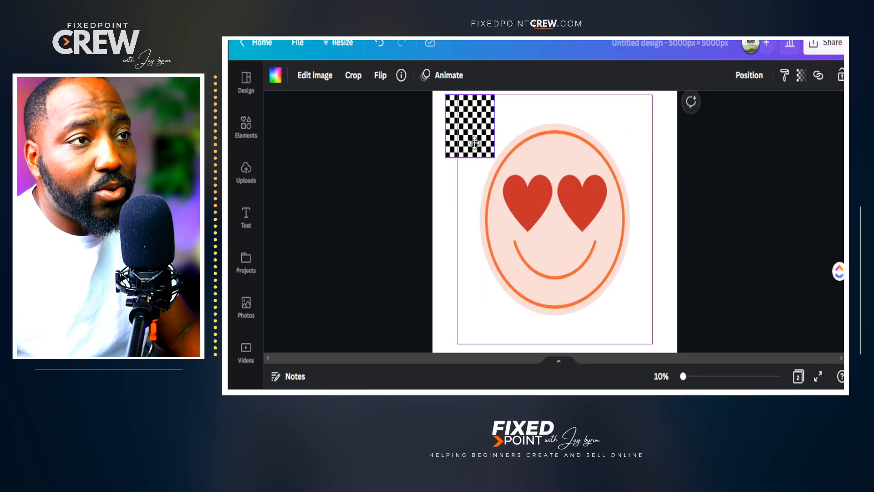
Enlarge the checkerboard pattern until it covers most of page 1 and center it over the smiley.
drag(494, 158, 638, 346)
scroll(633, 309, down, 1)
mouse_move(630, 256)
mouse_down()
mouse_move(653, 293)
mouse_move(638, 261)
mouse_up()
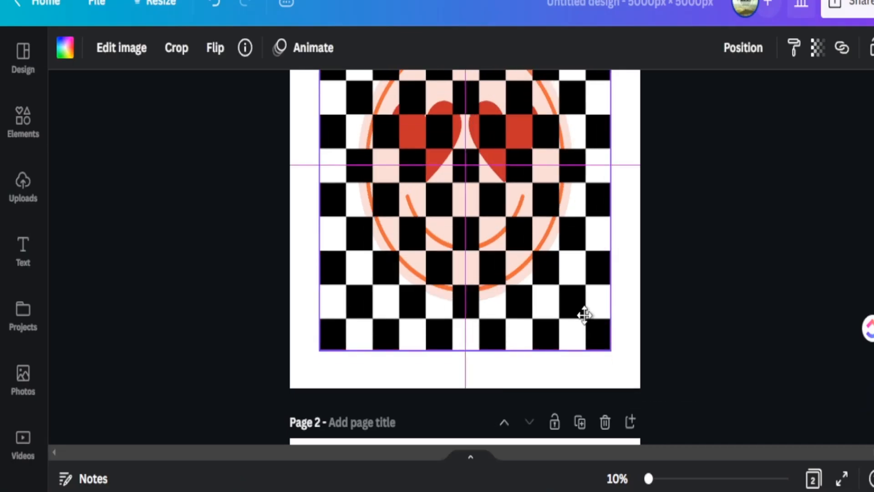
drag(588, 313, 589, 314)
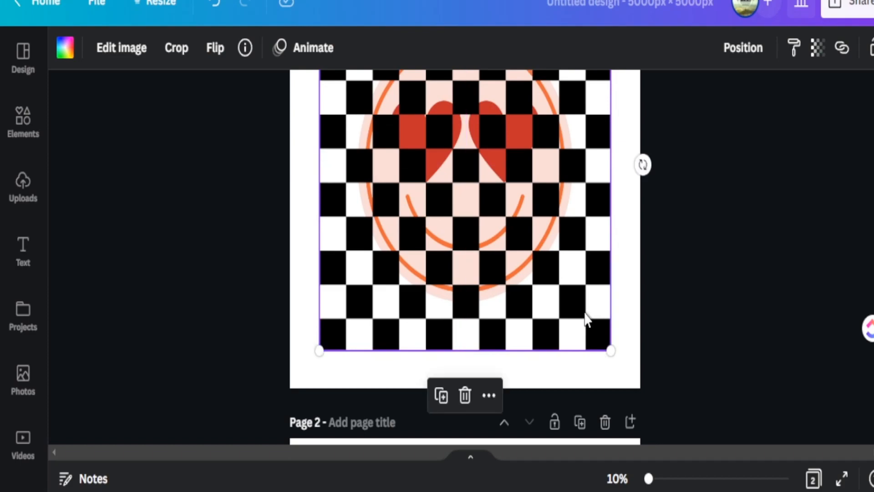
Send the checkerboard pattern behind the heart-eyed smiley and deselect it.
click(742, 51)
click(689, 107)
click(702, 333)
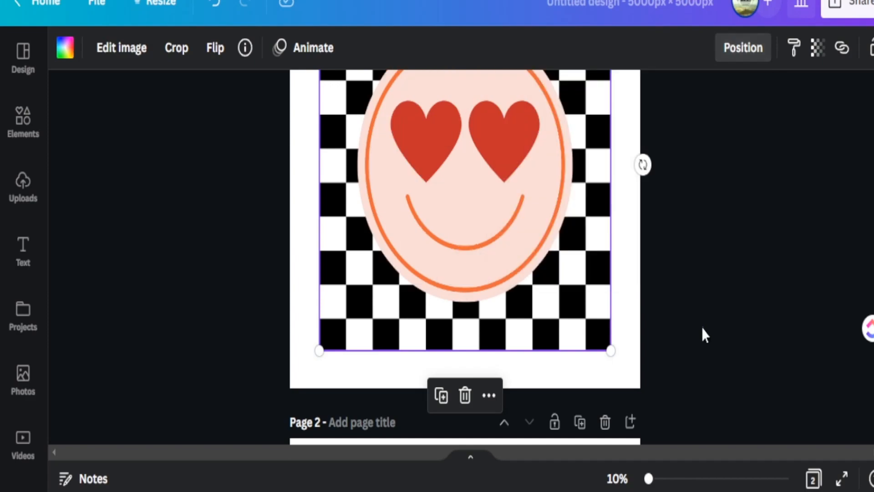
click(692, 361)
scroll(478, 406, up, 2)
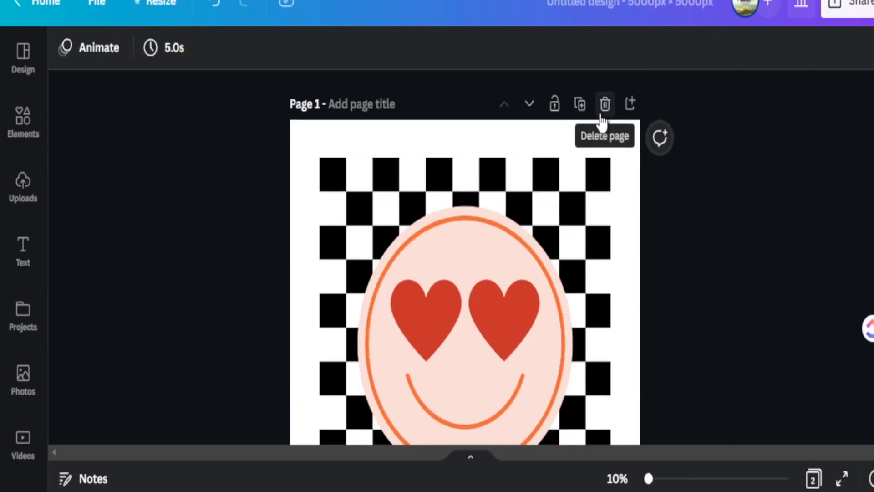
scroll(509, 312, down, 2)
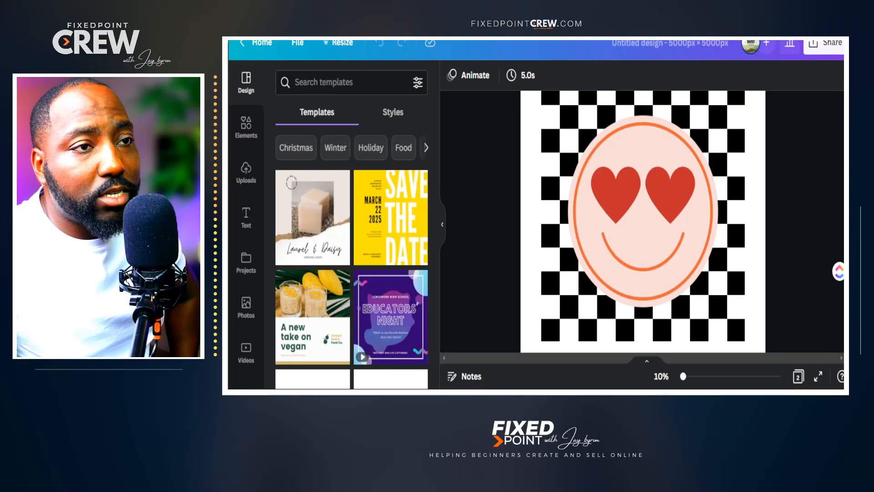
Recolor both heart eyes and the smiley's orange outline and mouth black from the document colors.
click(608, 220)
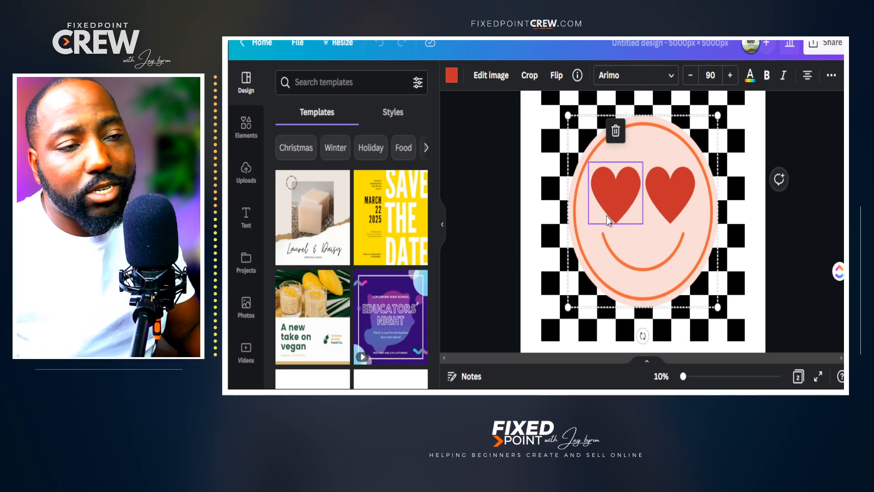
click(451, 75)
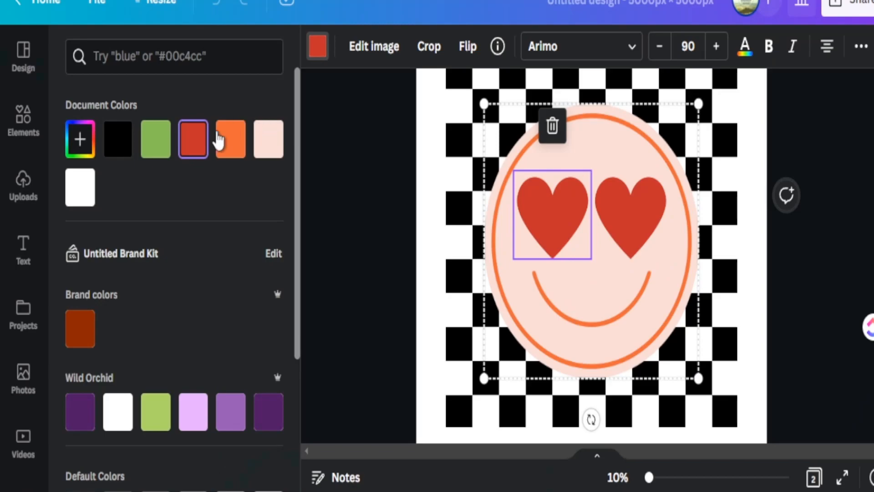
click(120, 152)
click(605, 195)
click(117, 139)
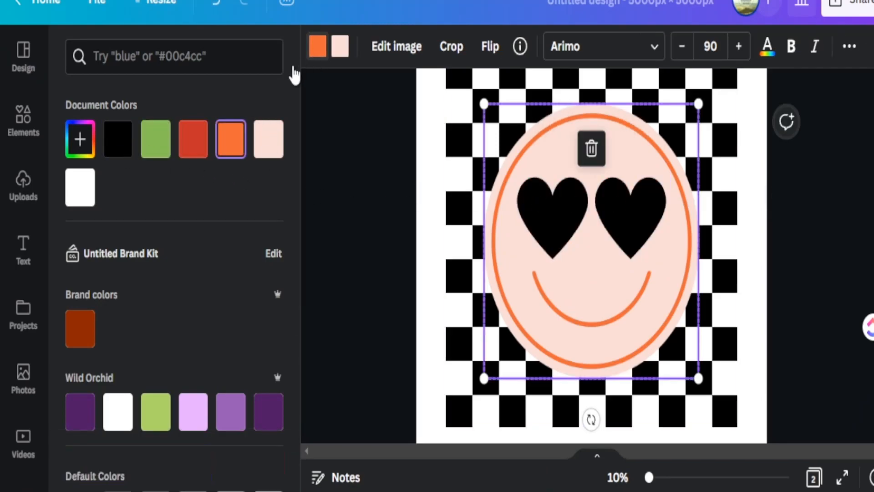
click(117, 151)
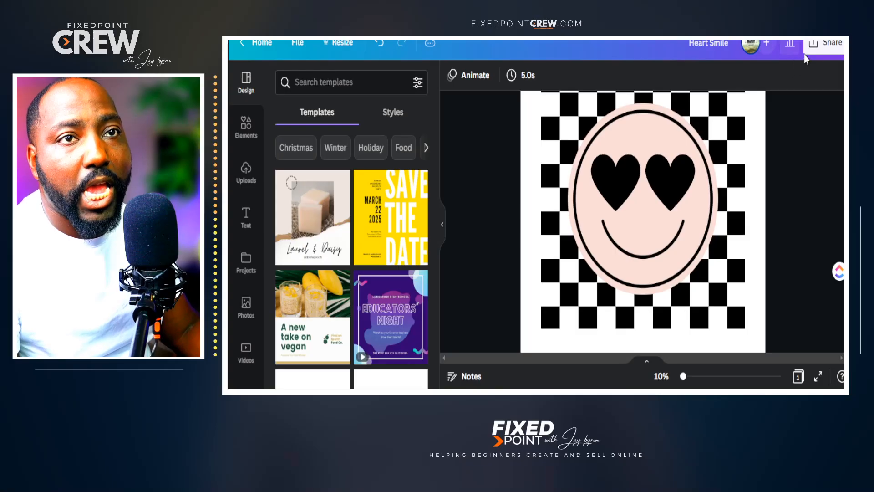
Download the Heart Smile design as a PNG at 5,000 × 5,000 px with a transparent background.
click(850, 6)
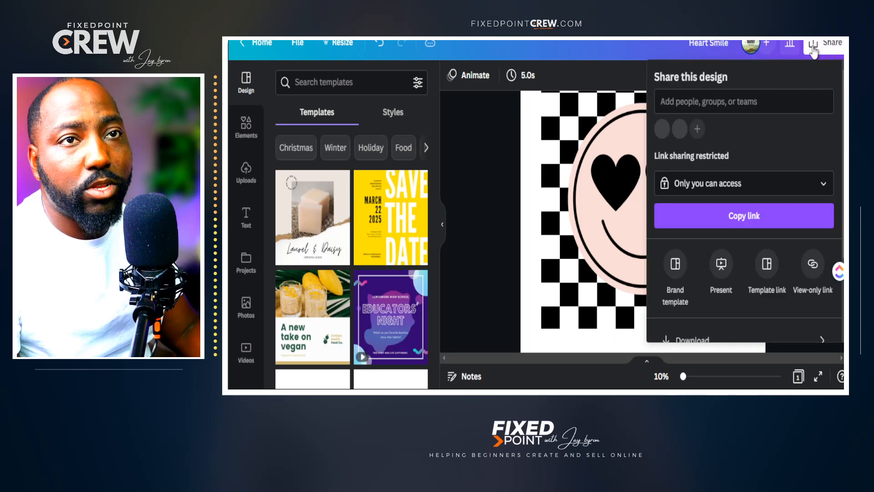
scroll(705, 269, down, 2)
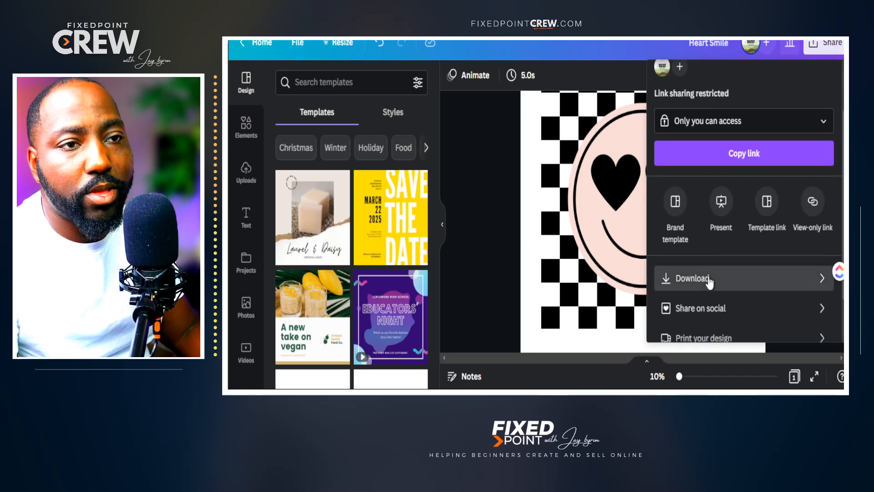
click(665, 277)
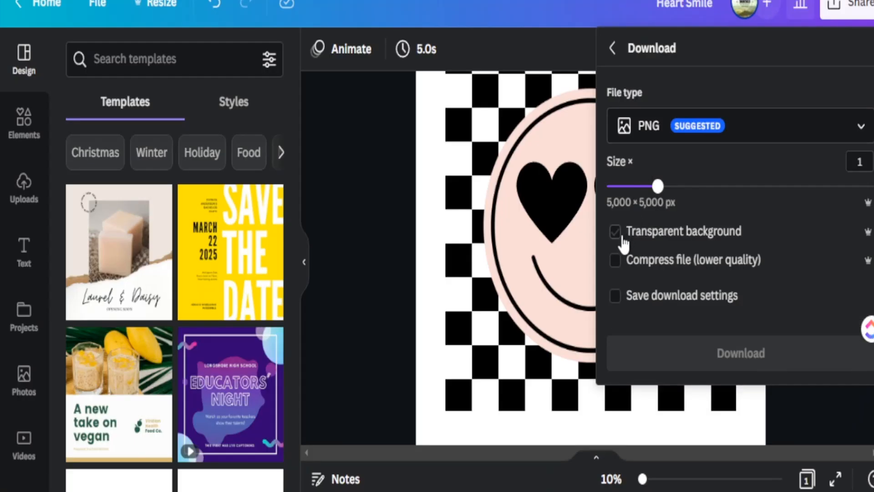
click(616, 232)
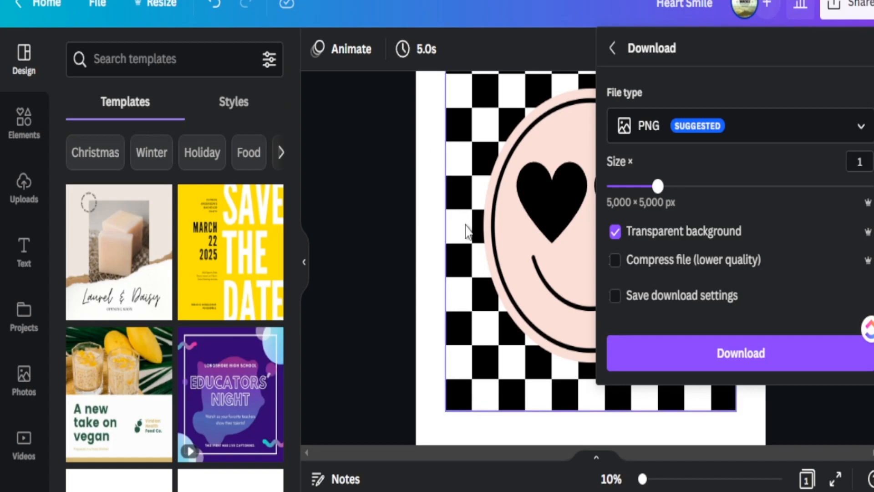
click(687, 357)
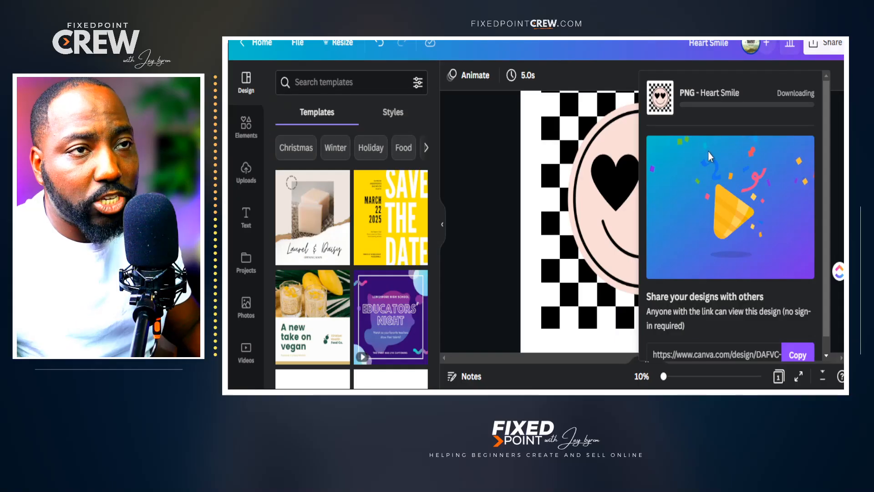
click(512, 225)
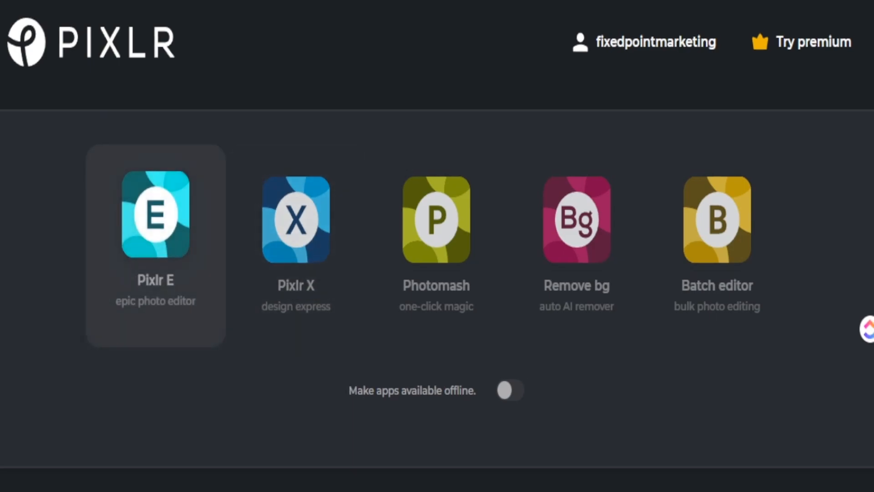
Switch to Pixlr E and open the downloaded smiley image, pre-resized to Ultra HD at 3840 × 3840 px.
click(157, 230)
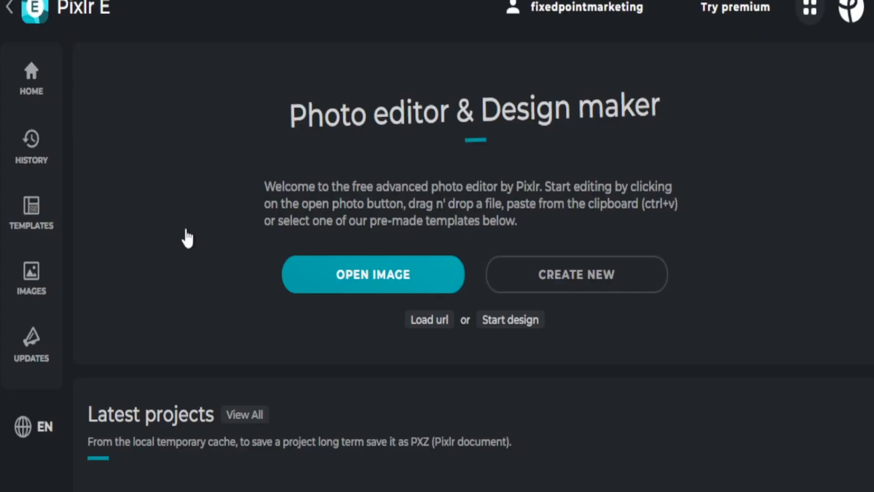
click(350, 273)
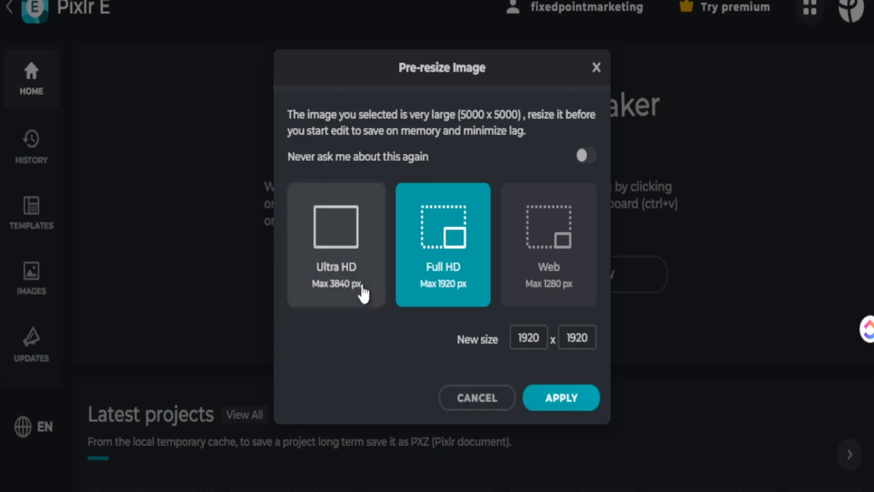
click(364, 291)
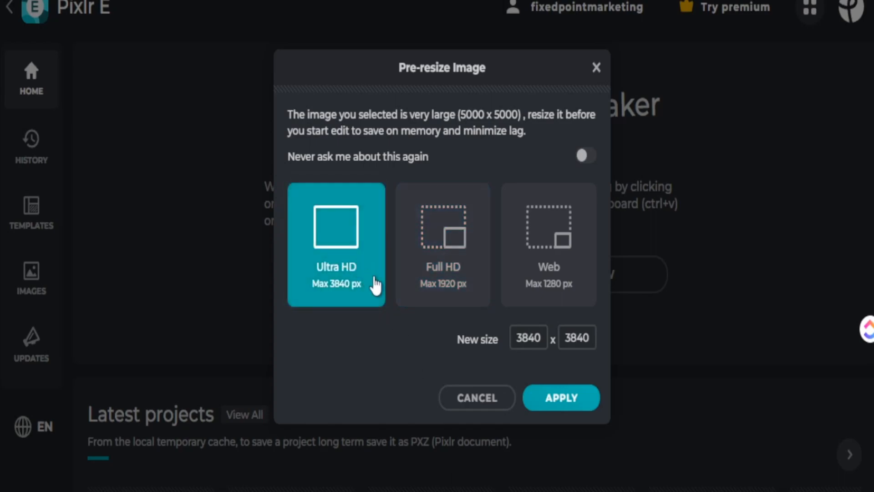
click(561, 399)
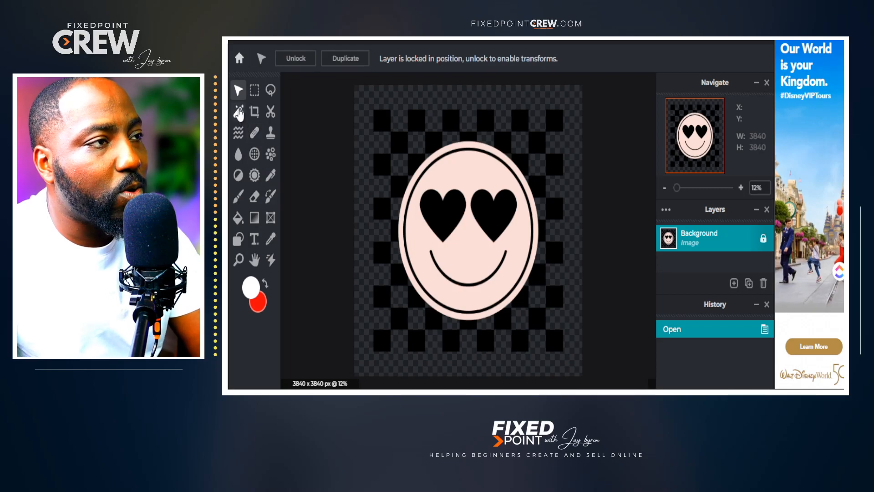
Select the pink interior of the smiley face with the Wand at tolerance 32 and delete it.
click(240, 113)
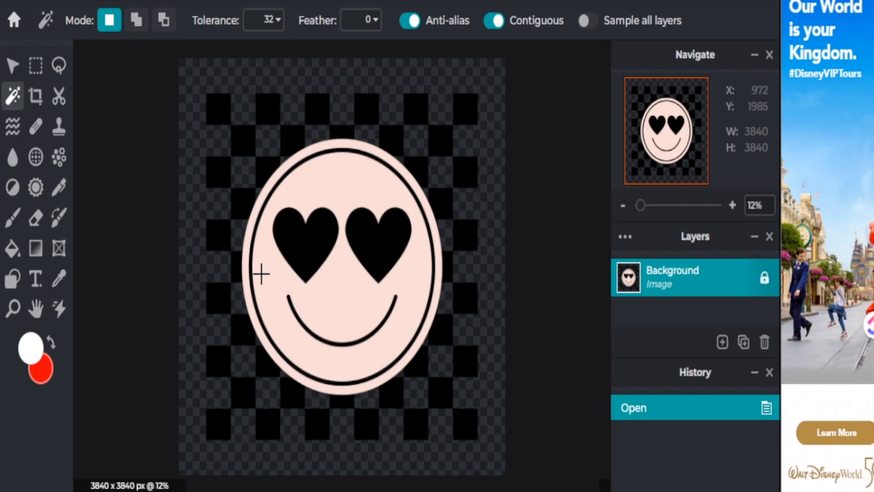
click(261, 273)
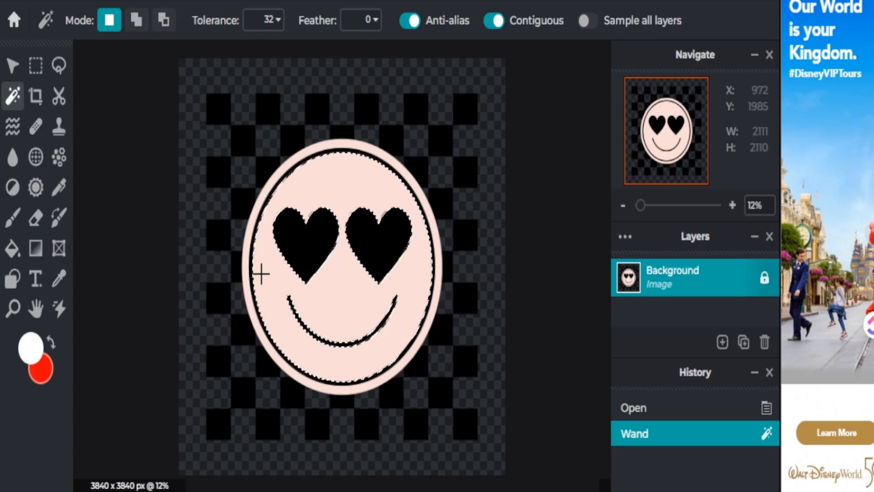
key(Delete)
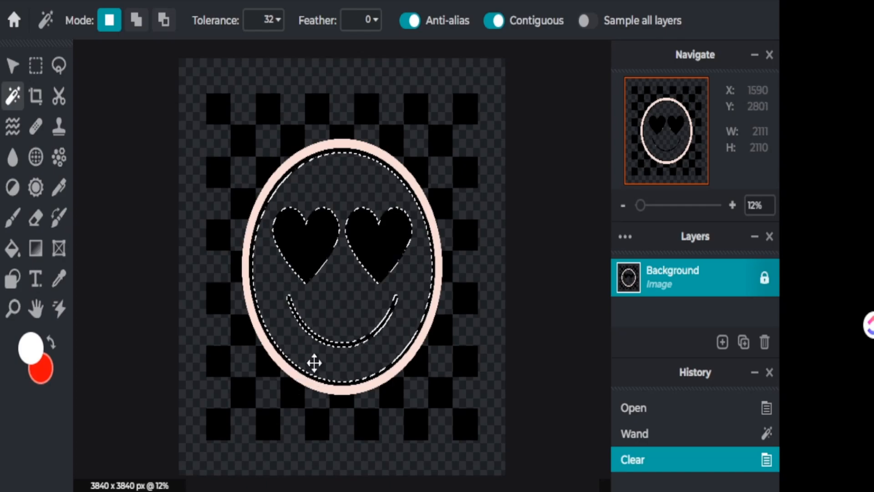
Select the black outline ring inside the pink border with the Wand and delete it.
scroll(311, 361, up, 4)
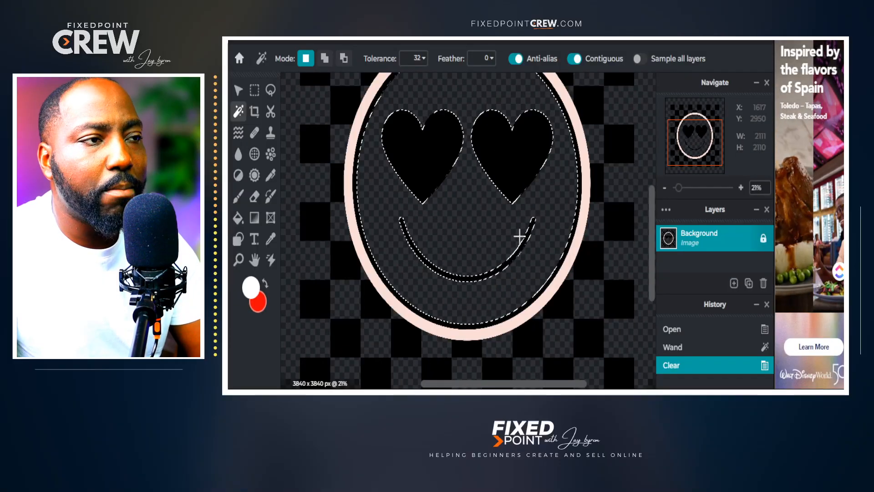
scroll(415, 275, down, 1)
click(415, 275)
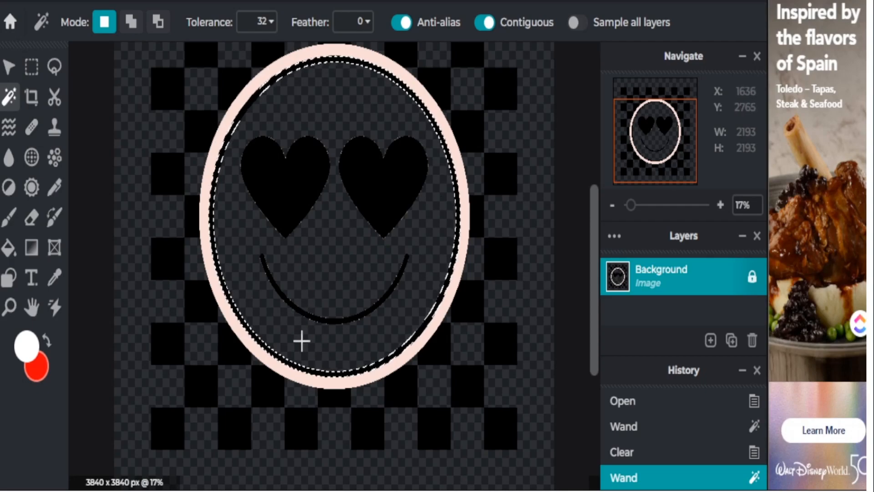
scroll(275, 353, up, 3)
scroll(267, 364, up, 2)
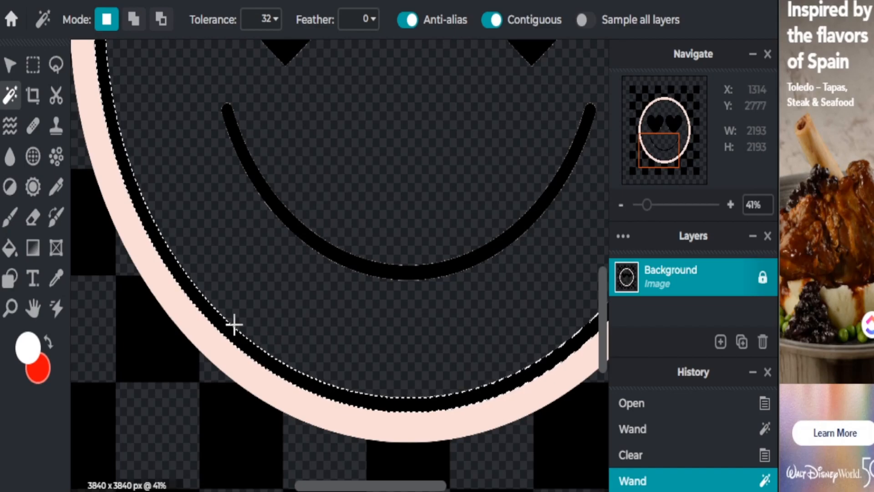
key(Delete)
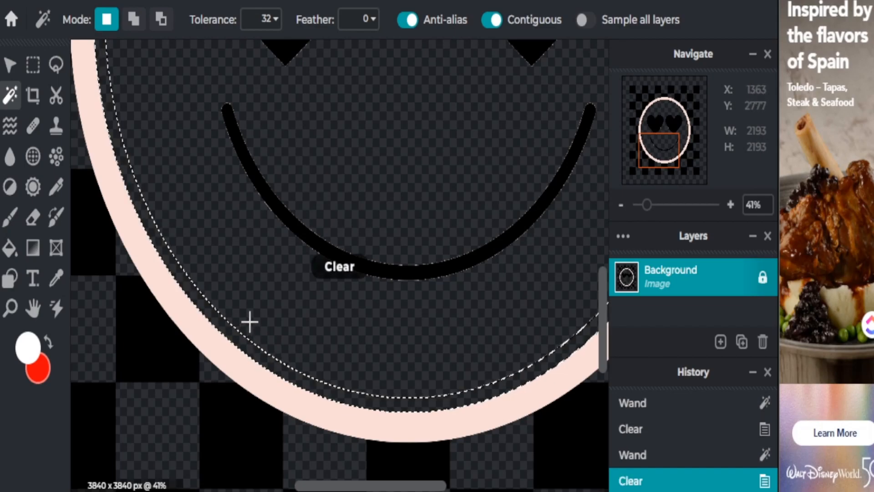
Switch the Wand to subtract mode and remove the cleared ring area from the selection.
scroll(248, 325, down, 4)
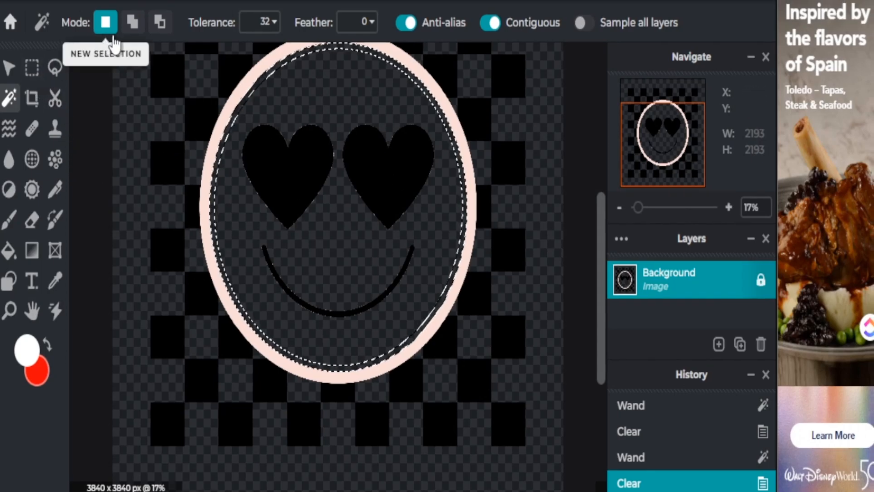
click(160, 22)
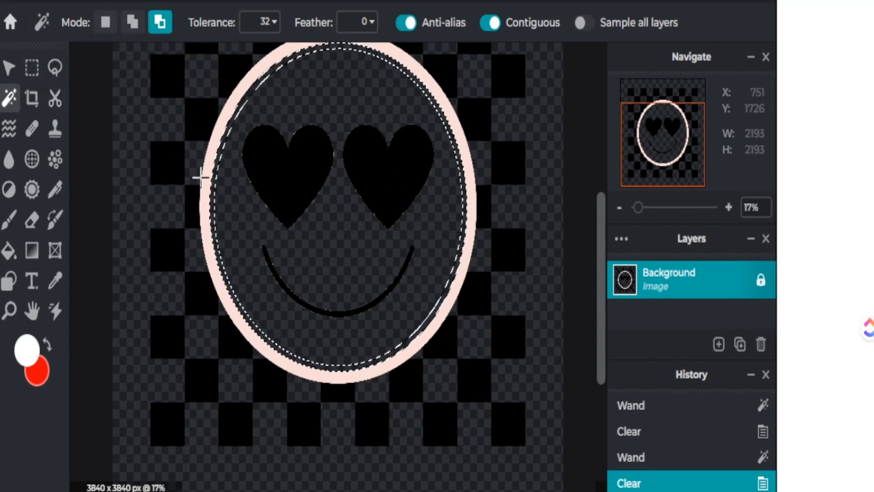
scroll(229, 289, down, 3)
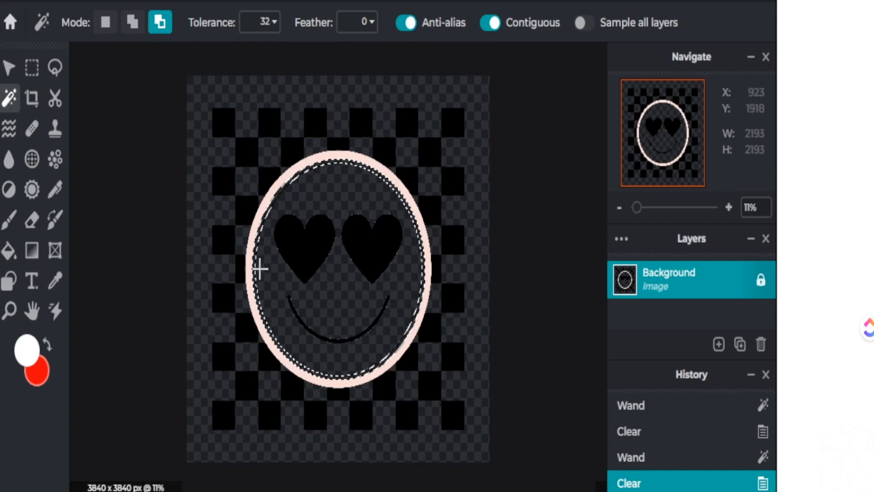
scroll(244, 254, up, 2)
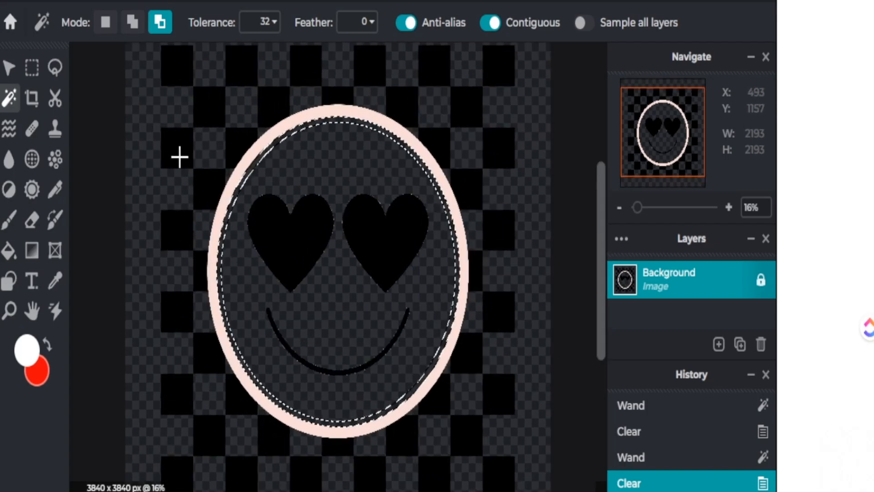
click(130, 25)
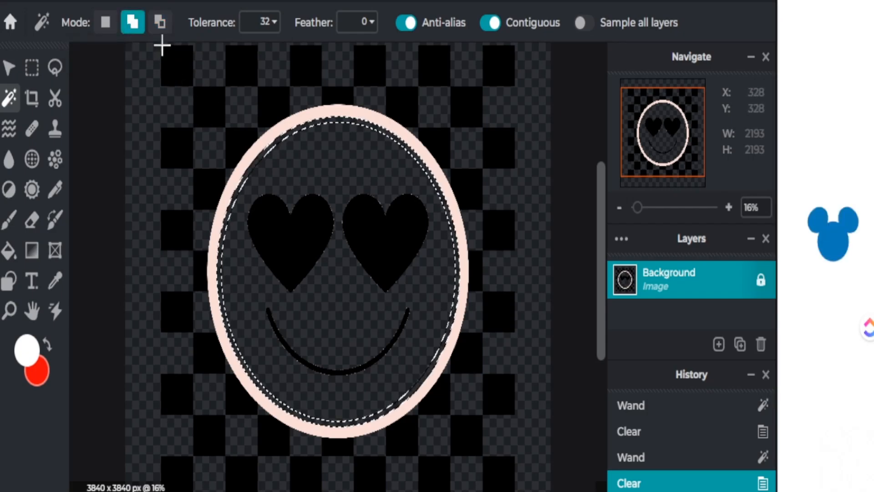
click(160, 22)
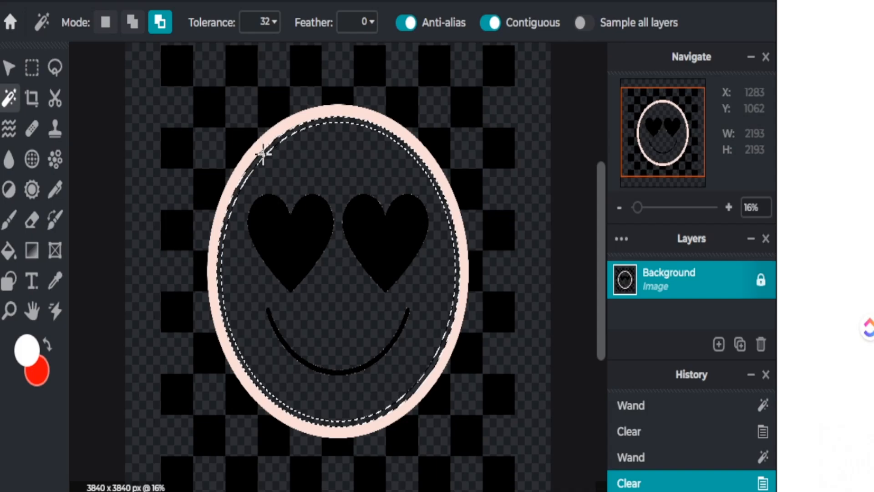
click(223, 263)
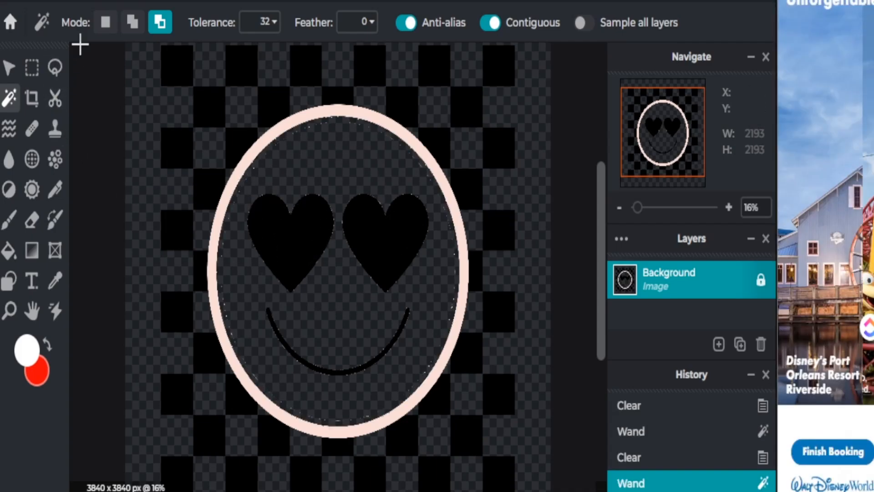
Set the Fill tool's color to black and fill the pink ring around the smiley face with it.
click(9, 253)
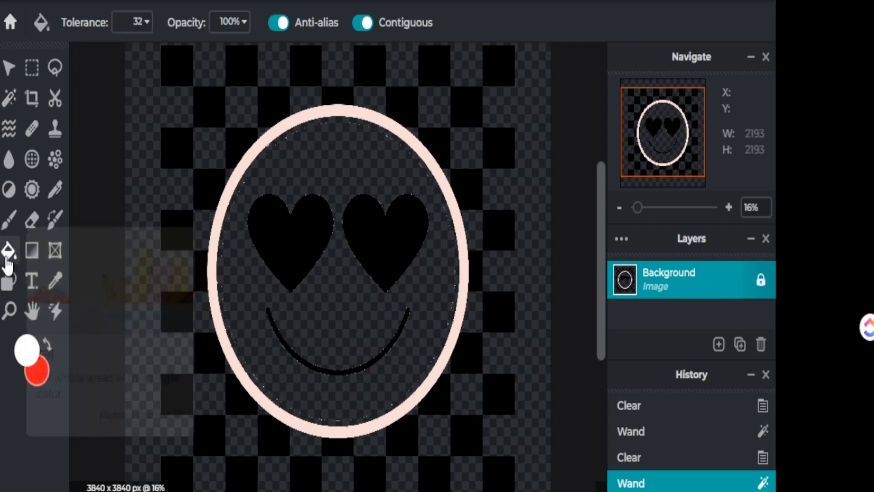
click(36, 354)
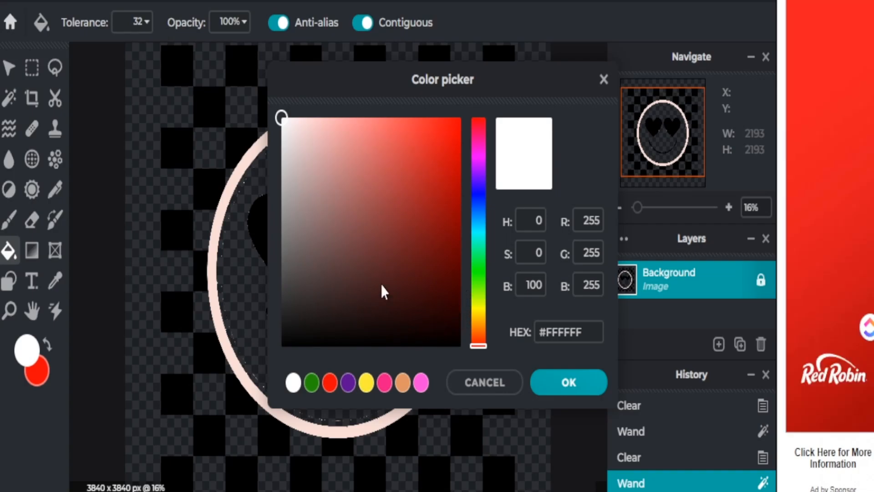
mouse_move(281, 133)
mouse_down()
mouse_move(299, 251)
mouse_move(296, 355)
mouse_up()
key(Return)
scroll(228, 366, up, 1)
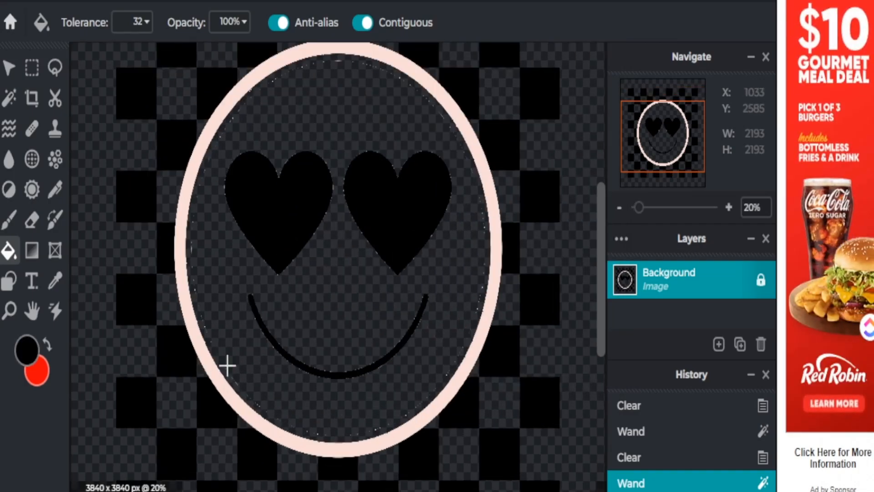
scroll(228, 365, up, 4)
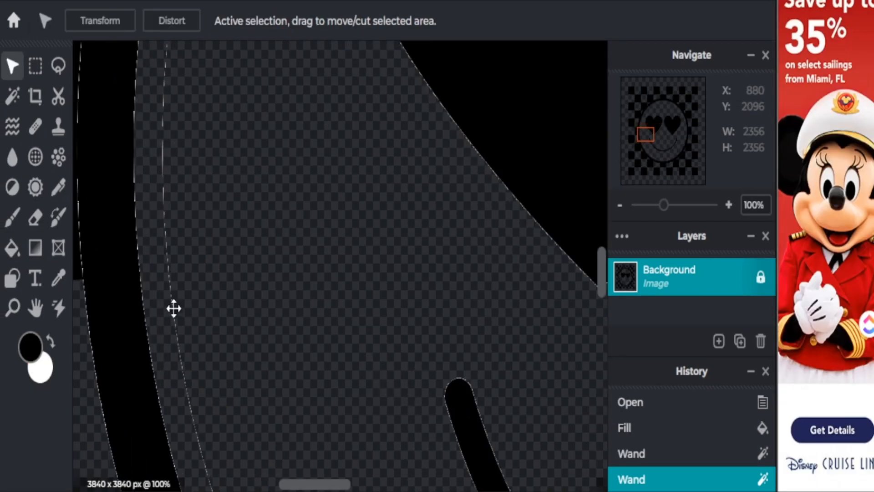
scroll(173, 308, up, 3)
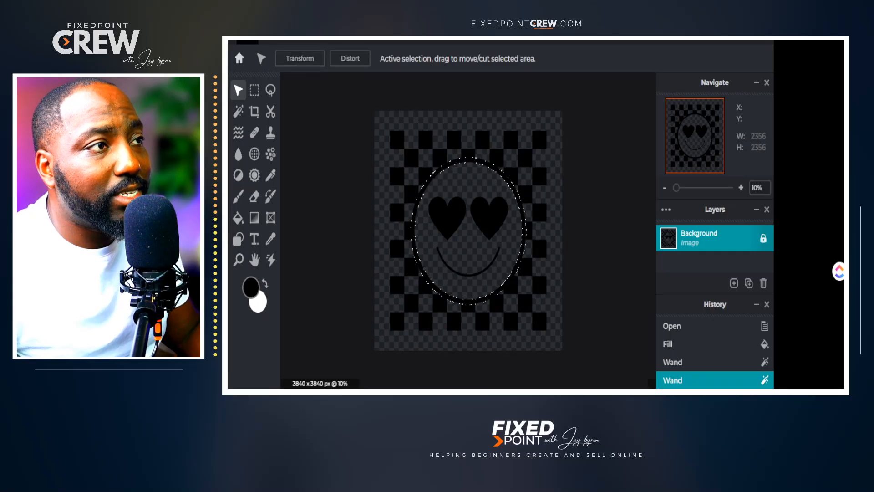
Export the recolored black smiley image to a file after checking the outline edges up close.
click(246, 41)
mouse_move(290, 158)
click(551, 286)
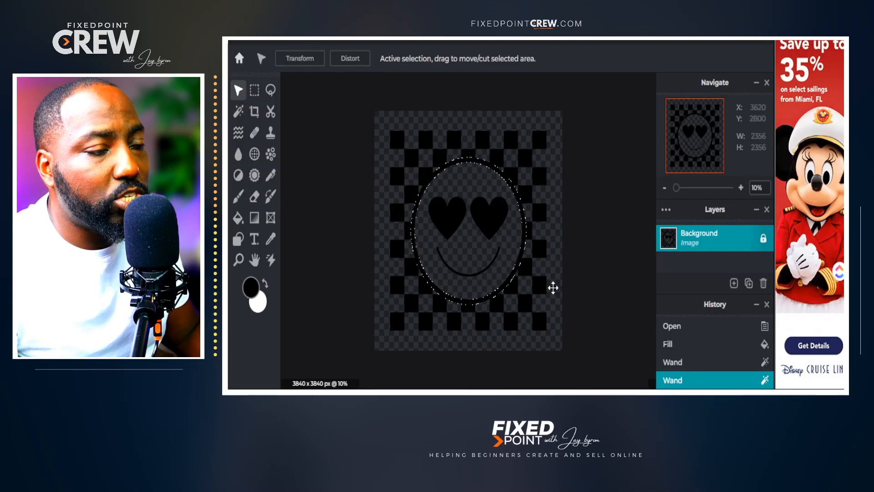
scroll(380, 241, up, 7)
scroll(349, 249, up, 8)
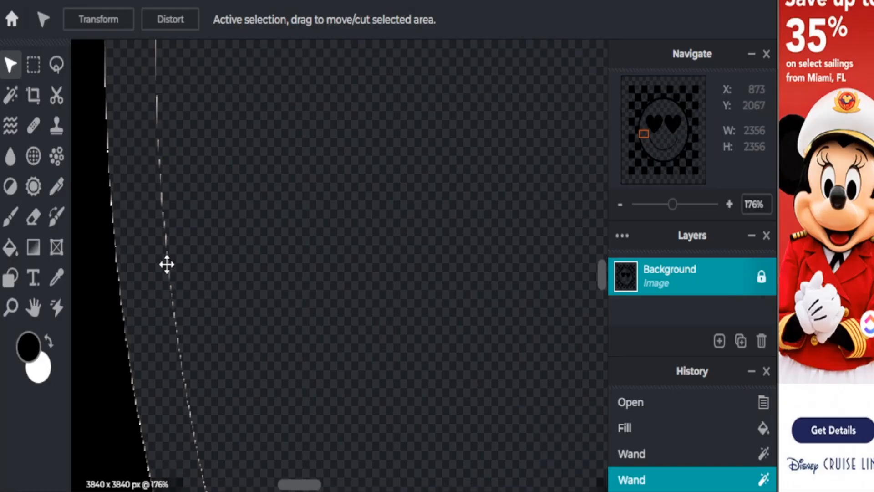
scroll(167, 264, down, 15)
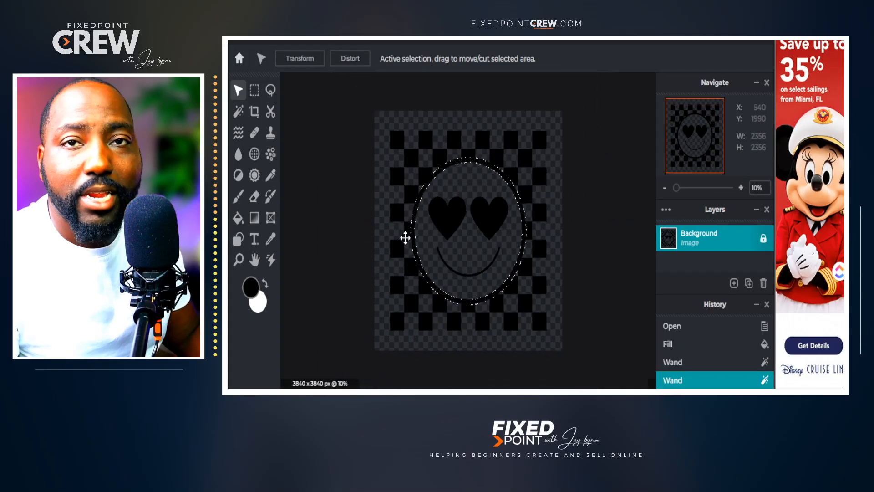
click(247, 37)
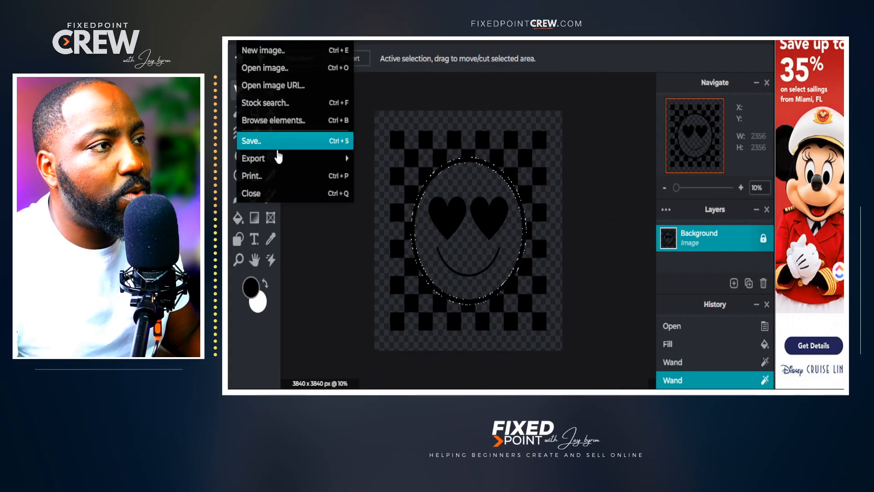
mouse_move(277, 157)
click(383, 157)
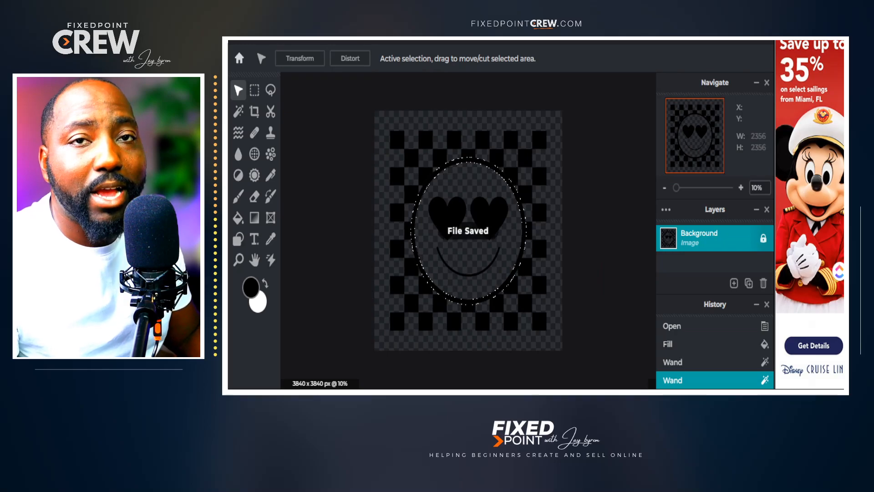
scroll(423, 314, up, 5)
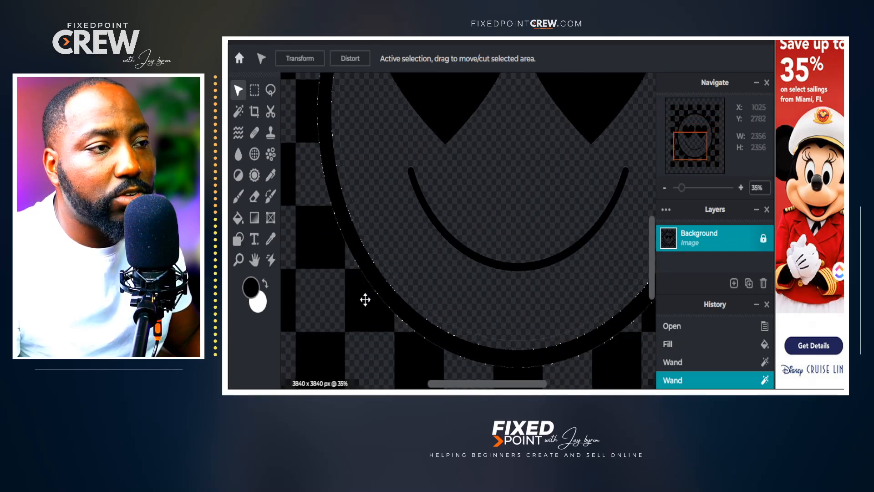
scroll(411, 299, down, 3)
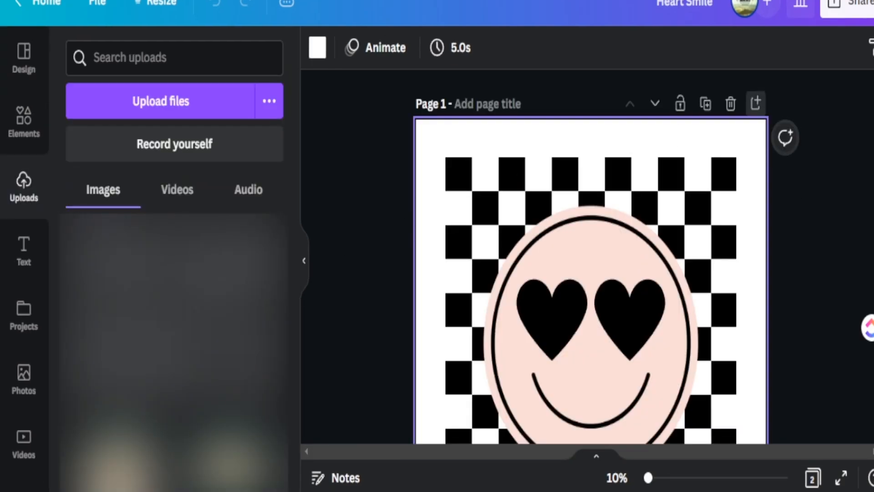
Switch to Canva, place the exported black smiley on a new second page of the Heart Smile design, and enlarge it.
click(755, 104)
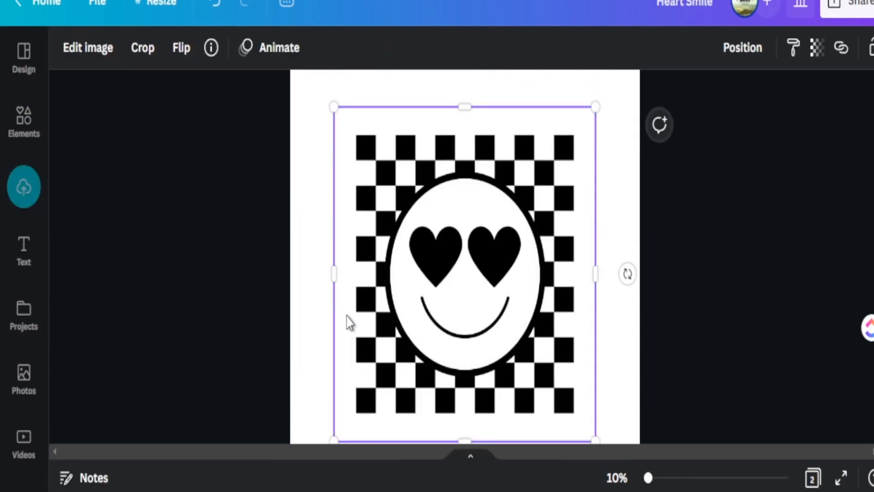
scroll(354, 337, up, 5)
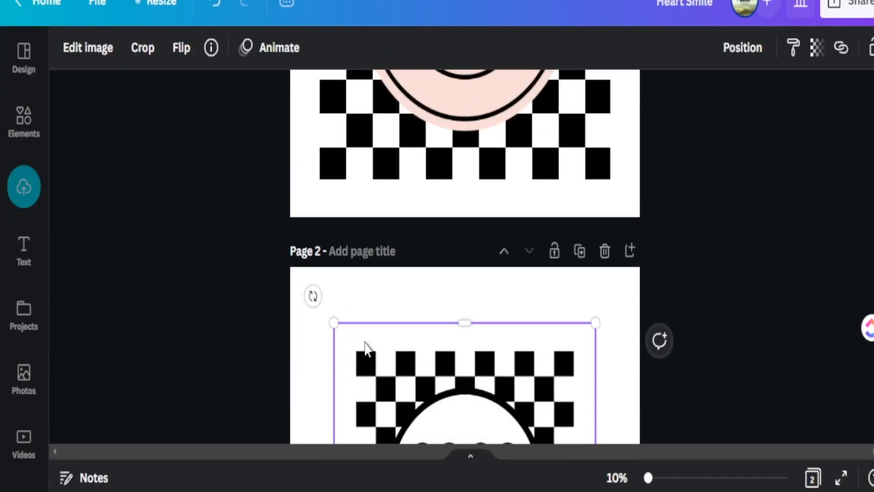
scroll(363, 351, down, 5)
drag(333, 391, 300, 430)
scroll(454, 326, down, 2)
drag(597, 345, 612, 353)
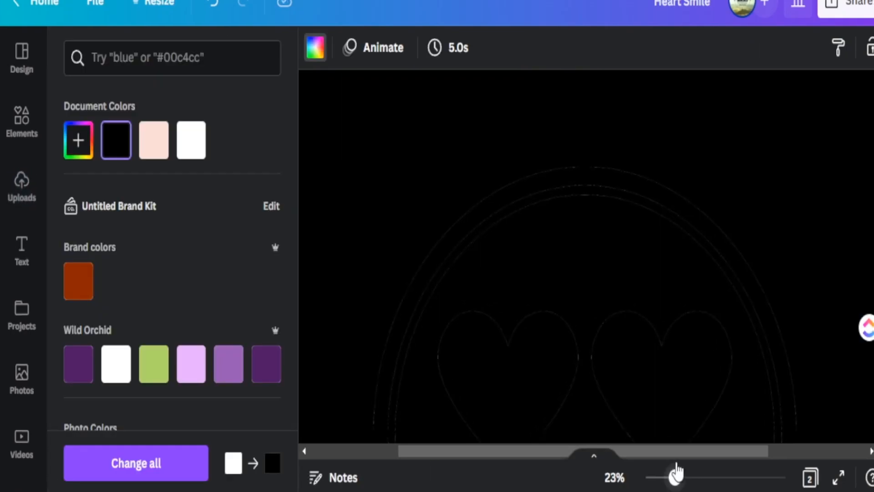
Examine the smiley's faint outlines against the black page up close, and set page 2's background to white.
drag(675, 472, 679, 472)
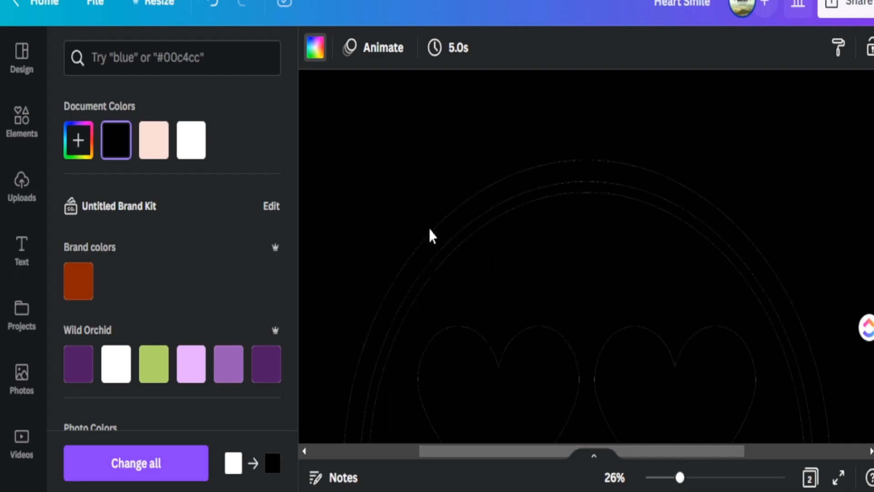
drag(679, 476, 644, 477)
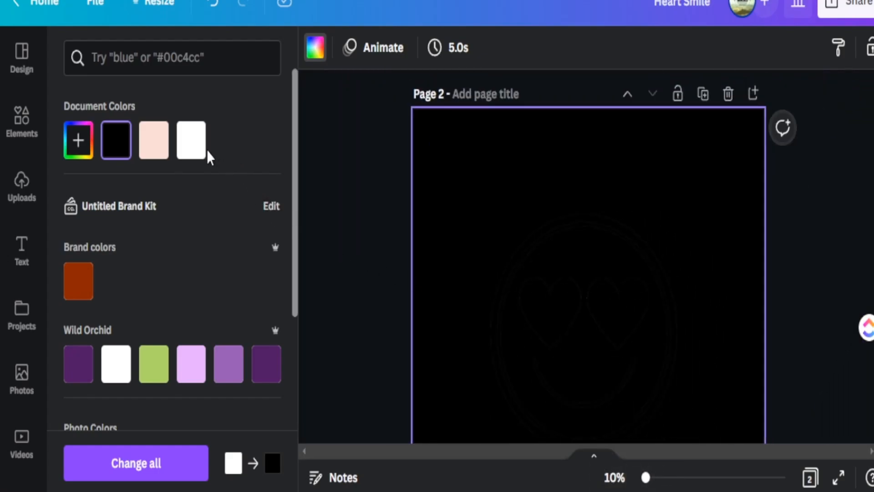
click(197, 141)
Enlarge the smiley image on page 2 to nearly the page width and center it on the page.
click(607, 239)
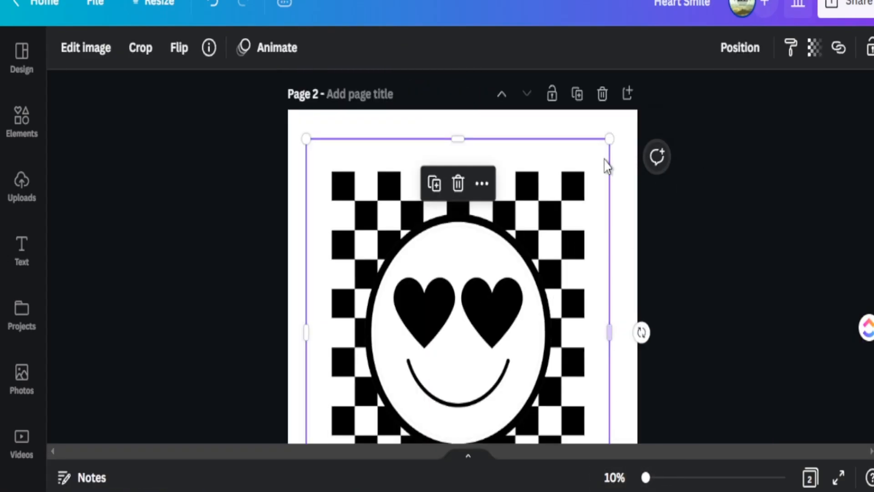
drag(608, 137, 624, 120)
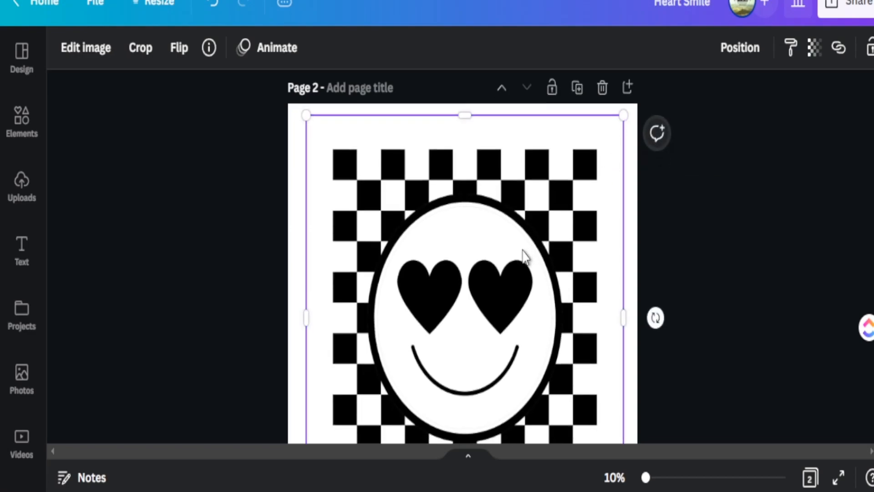
scroll(319, 339, down, 2)
drag(305, 347, 302, 351)
drag(448, 200, 447, 206)
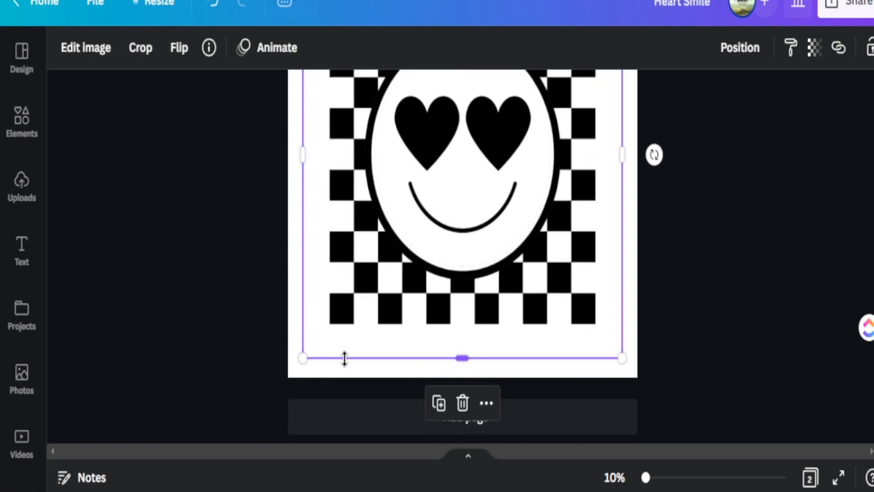
Remove the background of the smiley image on page 2 with Background Remover and check the transparency using the Restore brush.
scroll(345, 358, up, 5)
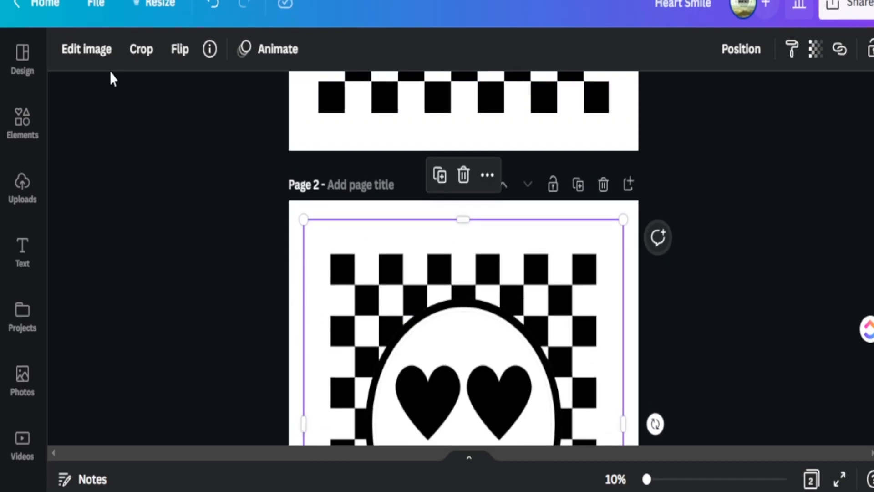
click(82, 52)
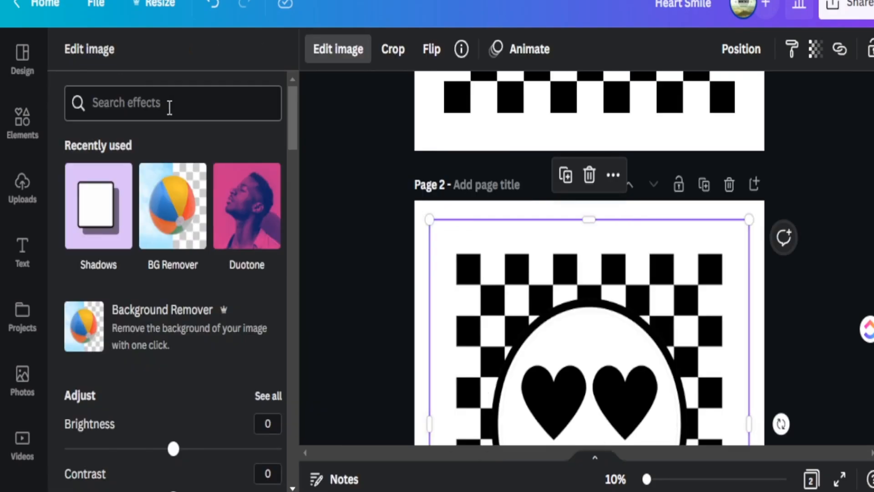
click(154, 209)
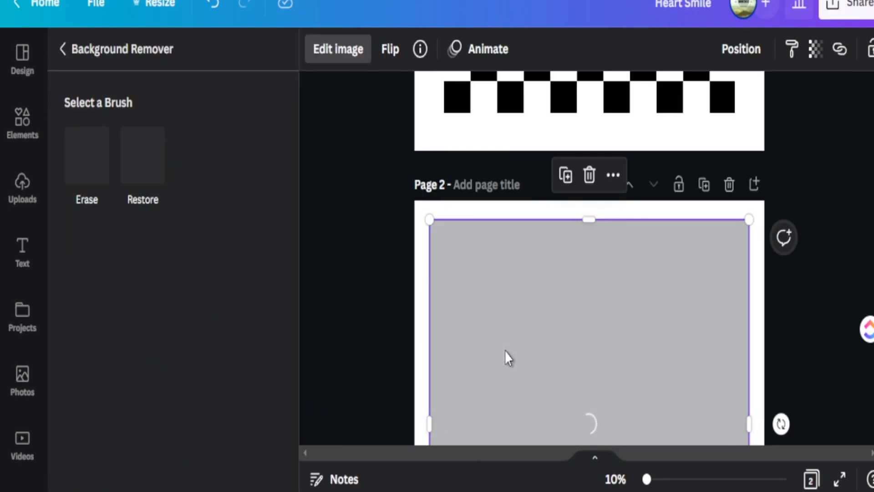
scroll(428, 315, down, 4)
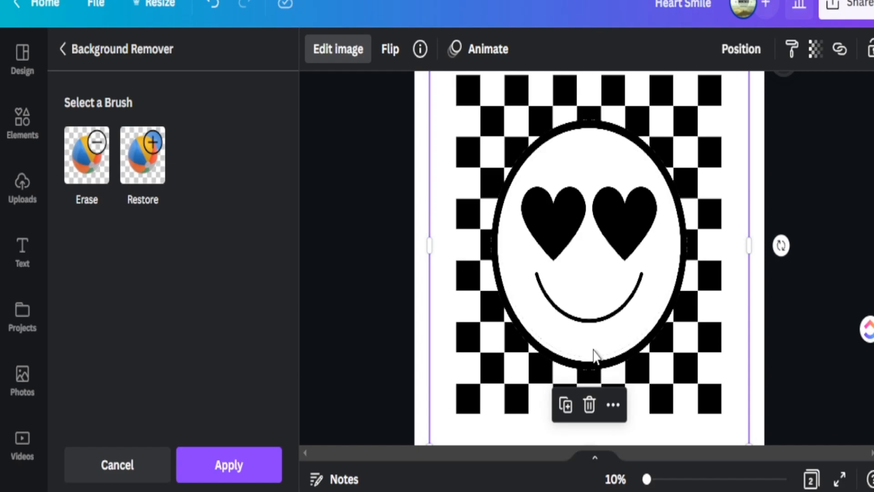
click(142, 154)
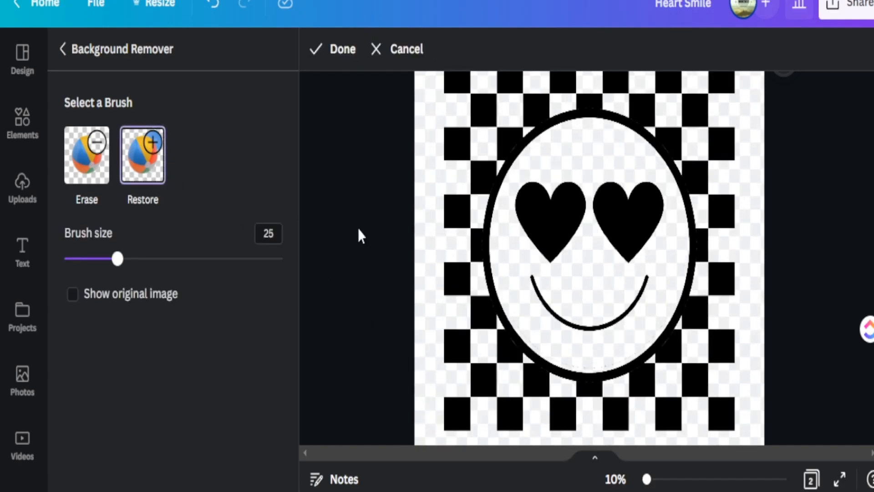
scroll(589, 273, up, 5)
Duplicate page 2 with its background-free smiley to create a third page.
scroll(650, 440, down, 8)
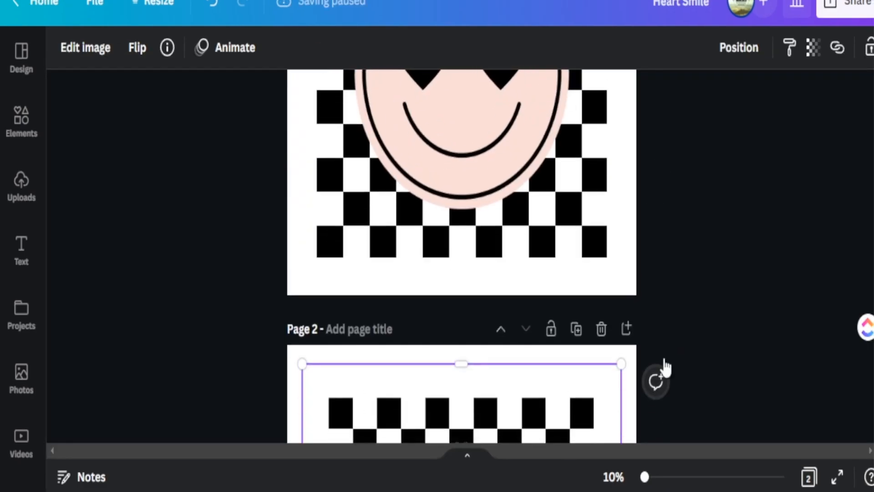
scroll(663, 365, down, 3)
click(576, 163)
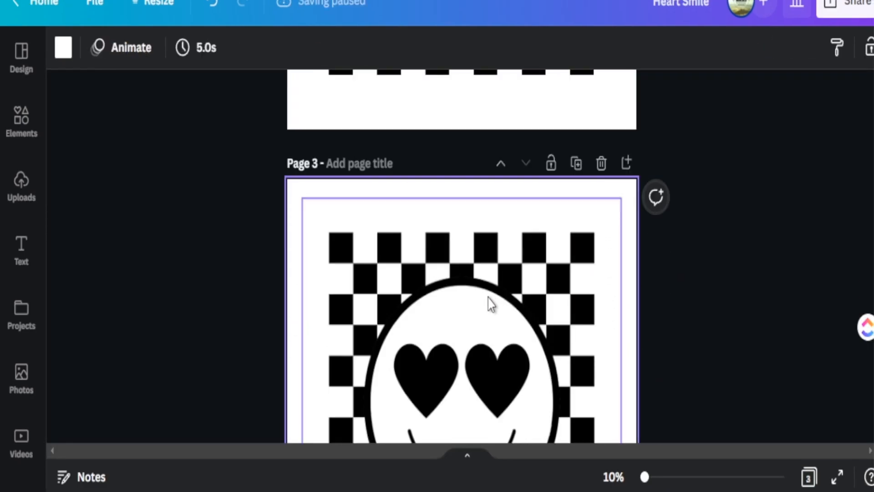
scroll(478, 303, down, 3)
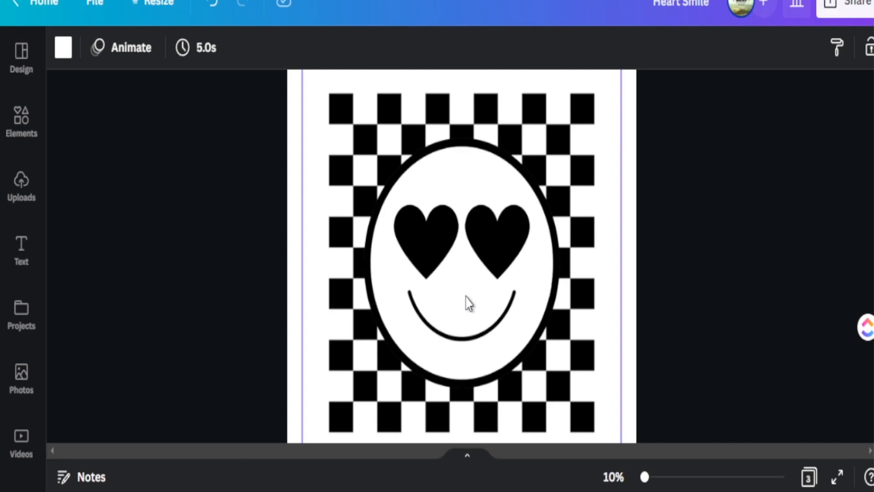
Title page 2 "bt" and page 3 "wt".
scroll(462, 296, down, 3)
scroll(460, 298, up, 3)
scroll(461, 300, up, 5)
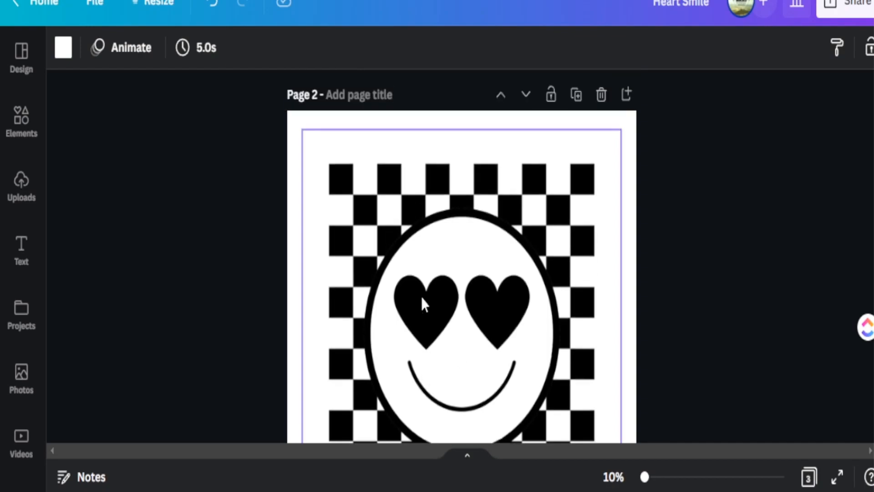
click(370, 208)
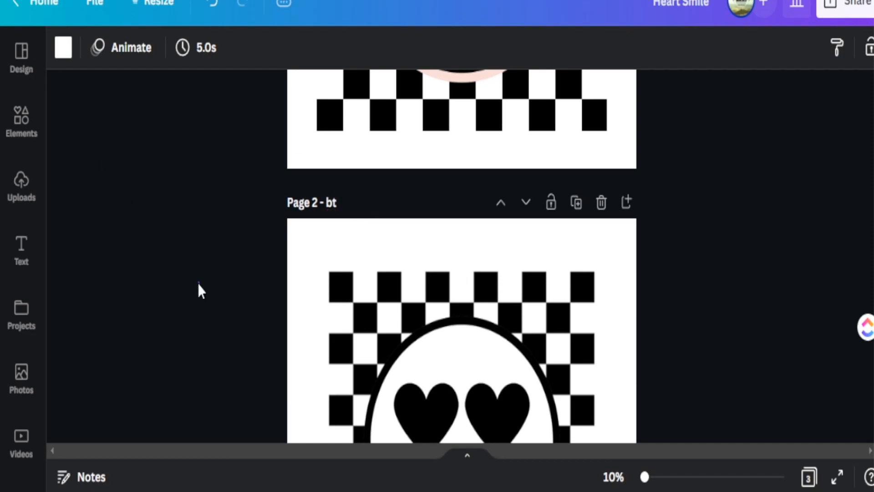
scroll(338, 343, down, 5)
click(345, 258)
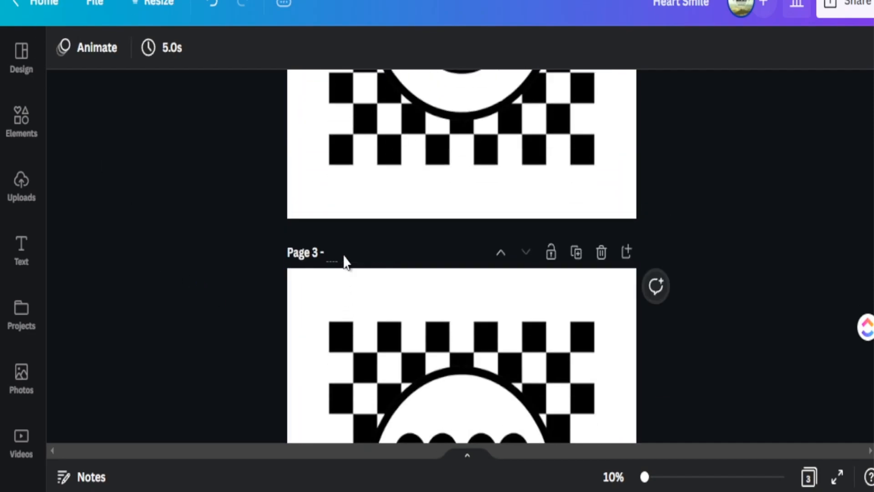
scroll(363, 326, down, 2)
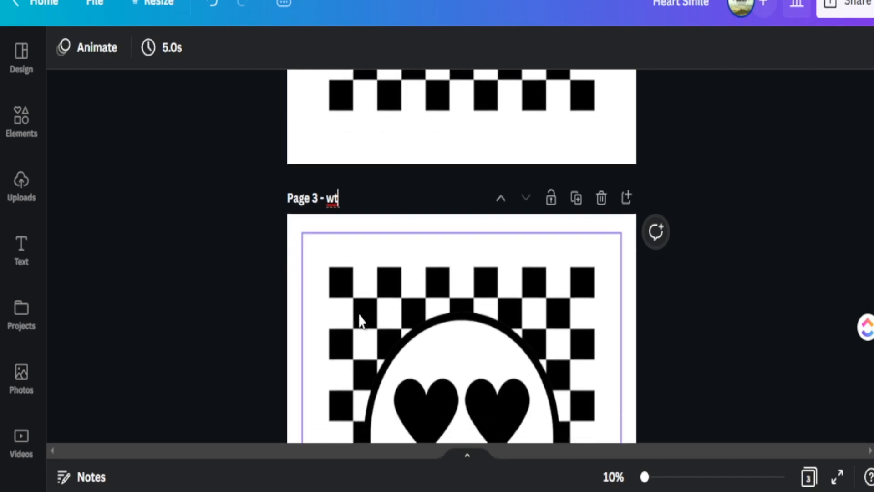
Set page 3's background to a custom dark gray so the black smiley stands out from it.
click(286, 227)
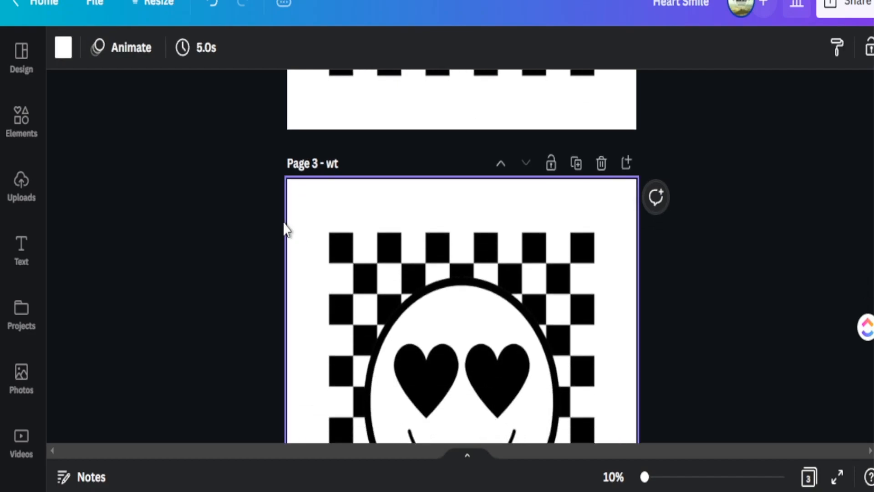
click(62, 47)
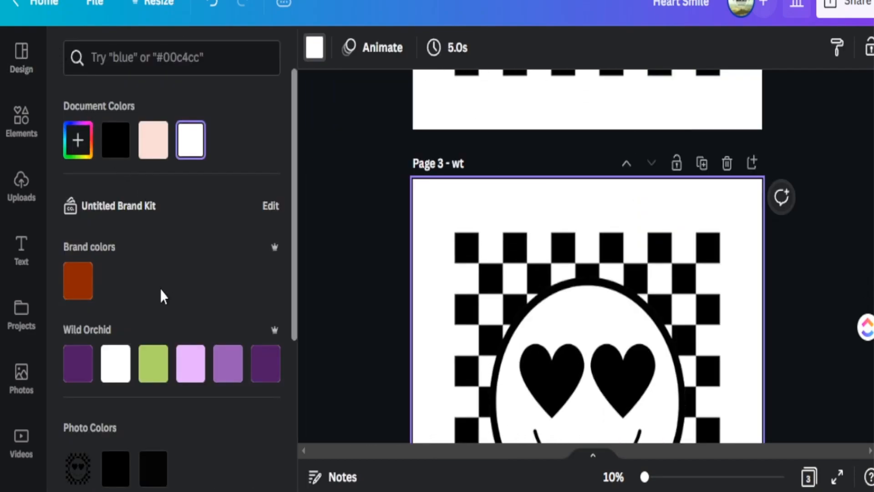
click(112, 149)
click(78, 140)
drag(82, 275, 82, 264)
click(351, 247)
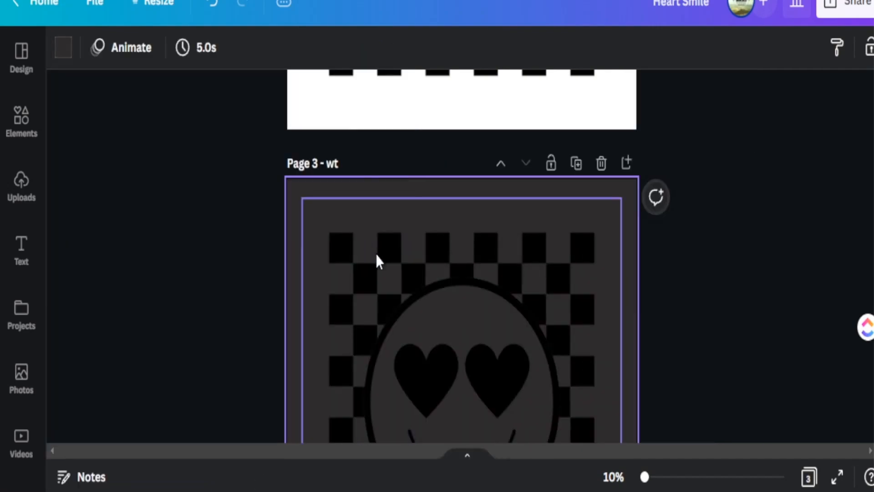
Apply the Cherry Duotone preset to the black smiley image on page 3 and open its color settings.
scroll(392, 260, down, 5)
scroll(414, 263, up, 3)
scroll(419, 268, up, 1)
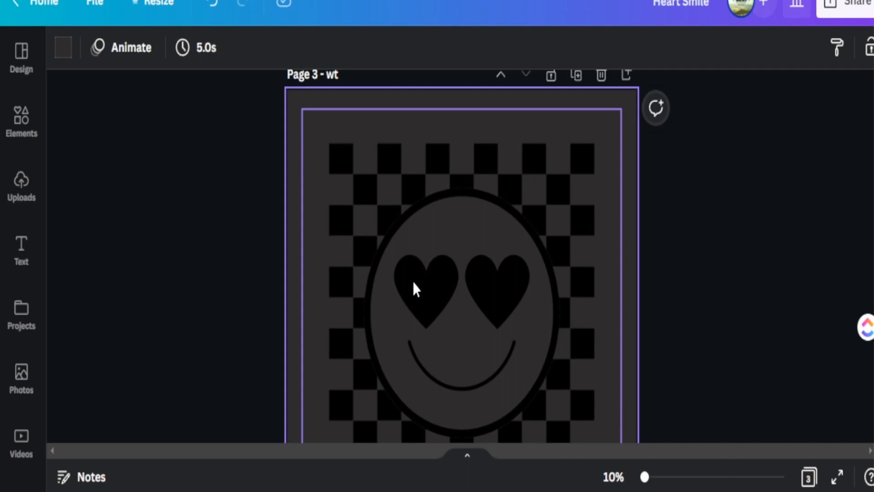
click(415, 289)
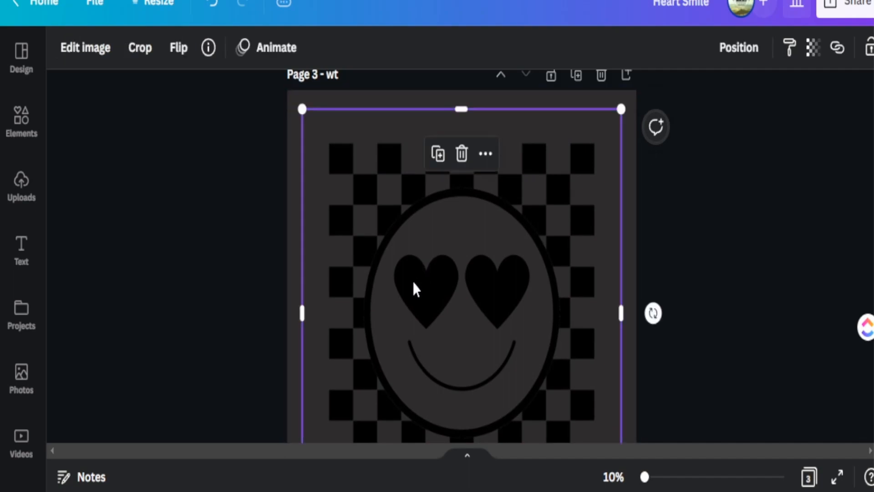
click(105, 52)
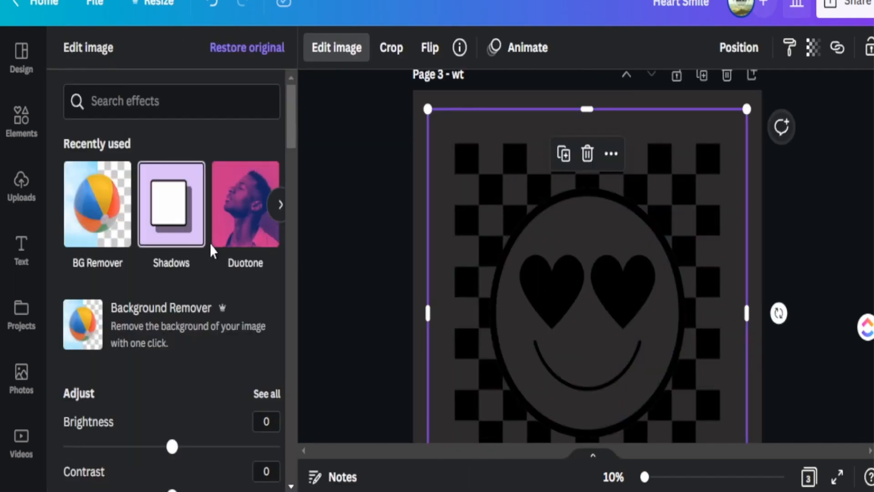
click(234, 209)
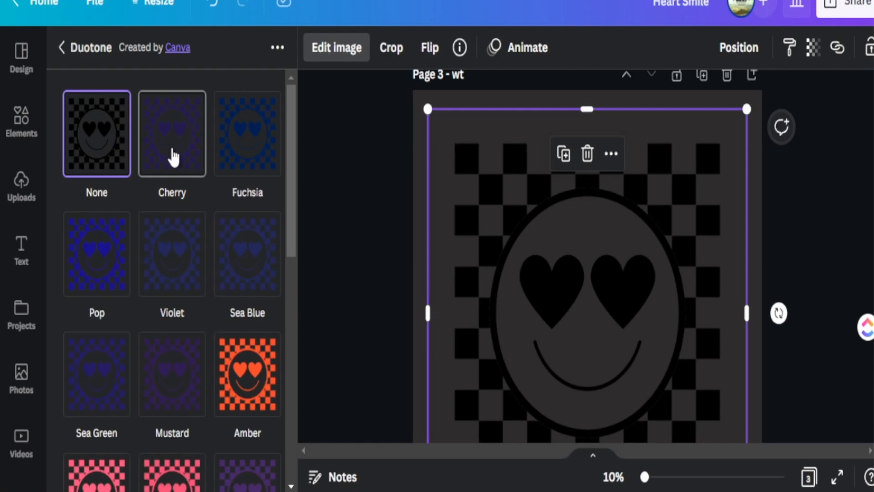
click(173, 142)
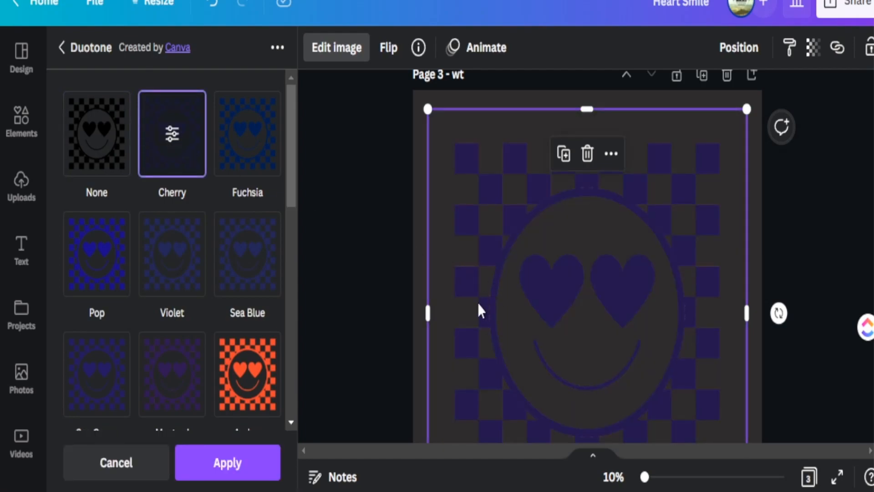
click(176, 142)
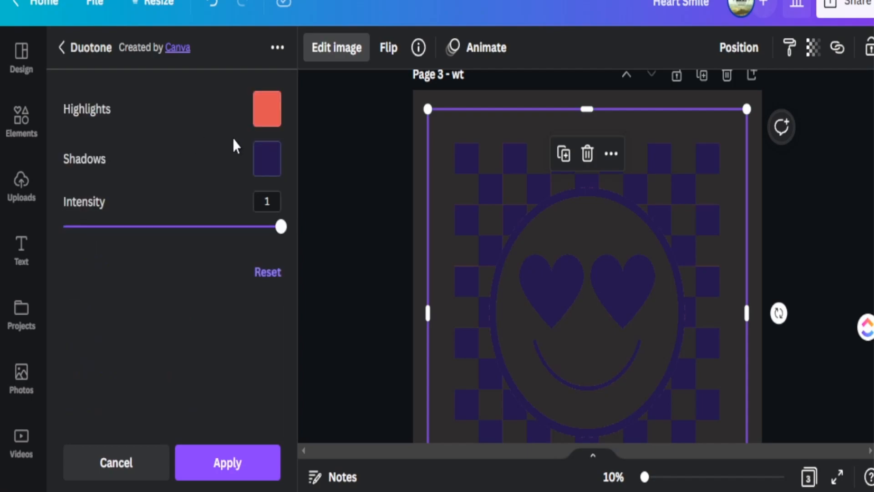
Set both the Duotone highlights and shadows to white at intensity 1 and apply the effect to page 3's smiley.
click(268, 119)
click(405, 193)
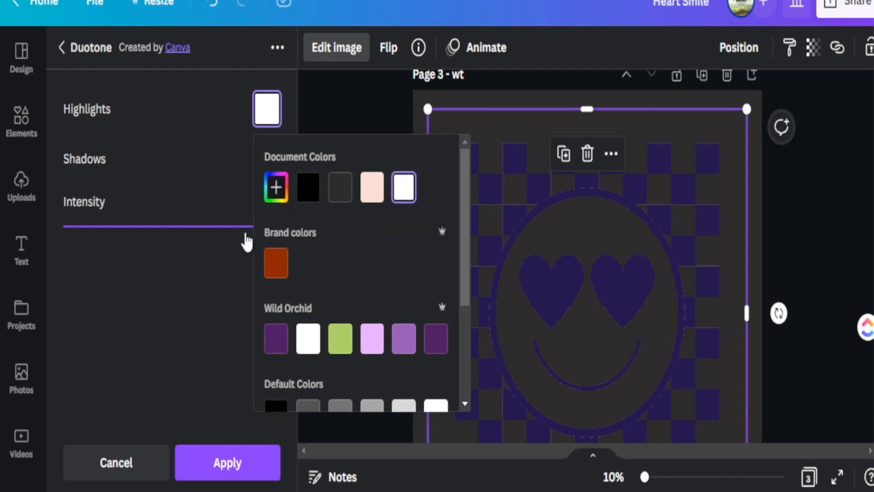
click(243, 204)
click(267, 160)
click(404, 240)
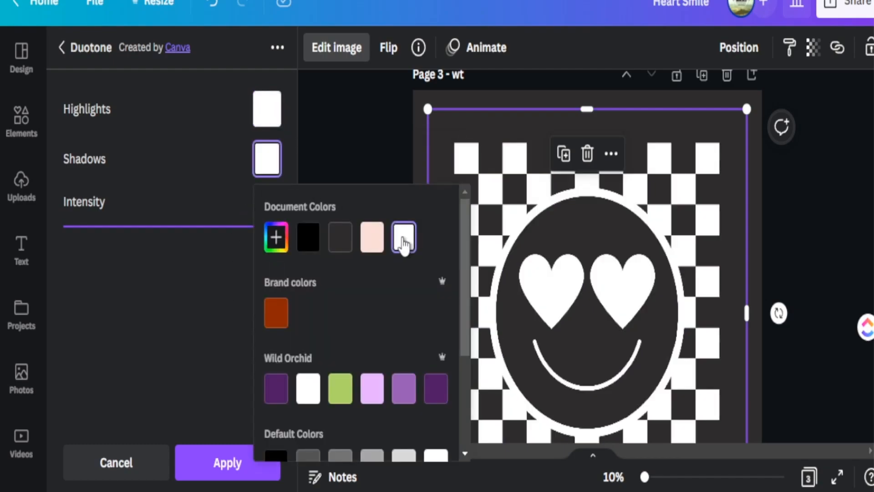
click(200, 315)
mouse_move(279, 235)
mouse_down()
mouse_move(79, 242)
mouse_move(214, 243)
mouse_move(281, 232)
mouse_up()
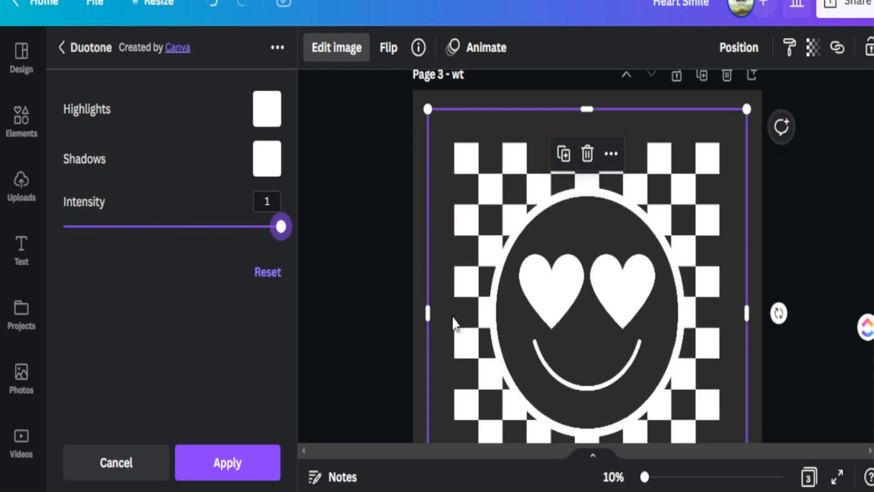
click(246, 464)
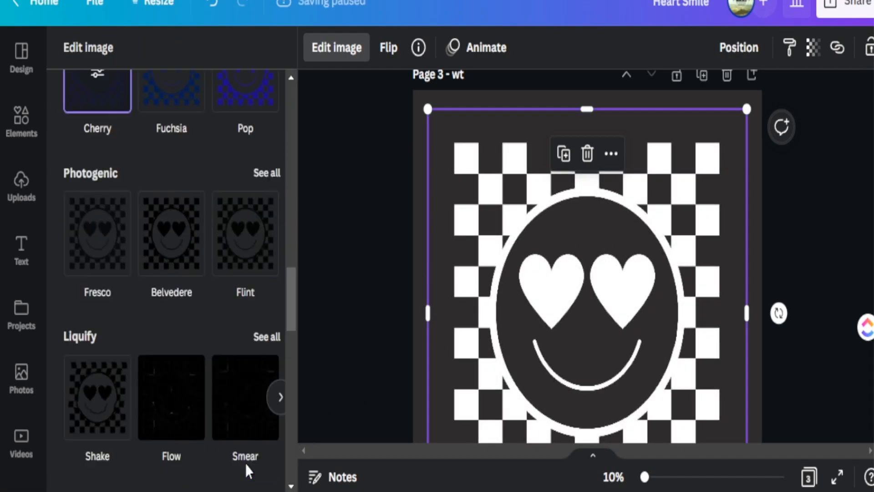
click(320, 353)
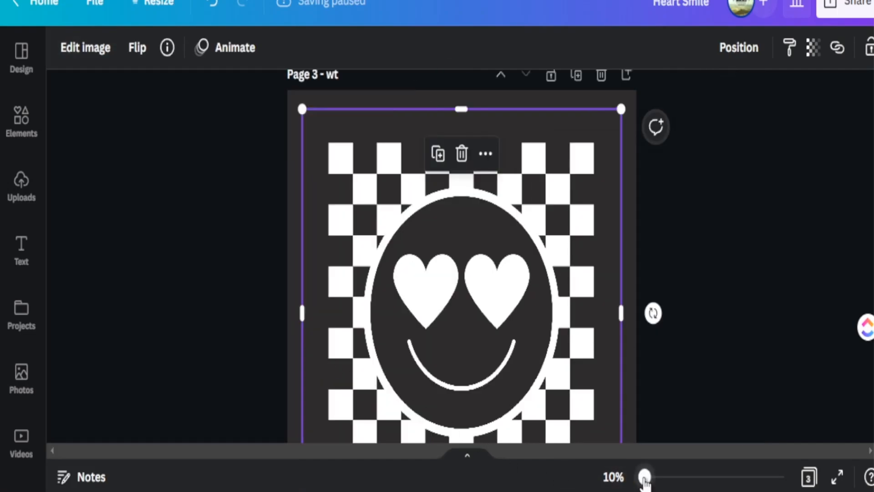
Duplicate page 3 with its white smiley to create a fourth page.
scroll(684, 371, up, 5)
scroll(684, 370, down, 4)
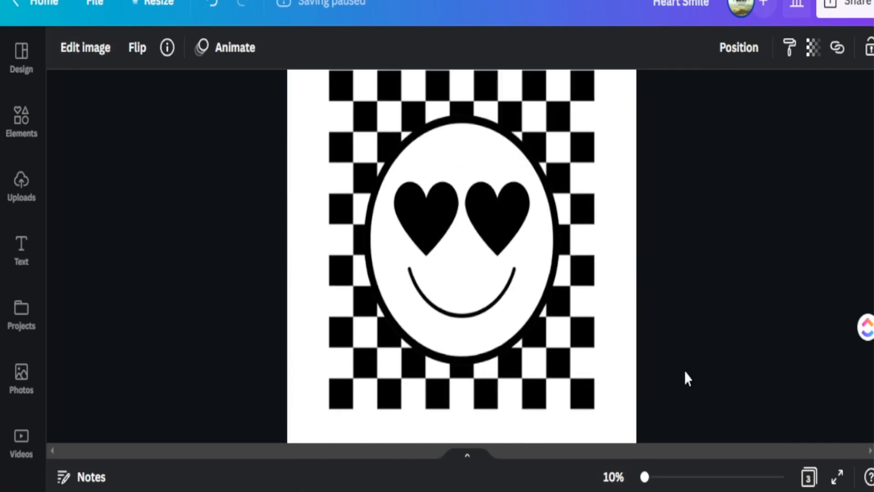
scroll(684, 371, down, 3)
scroll(684, 369, up, 3)
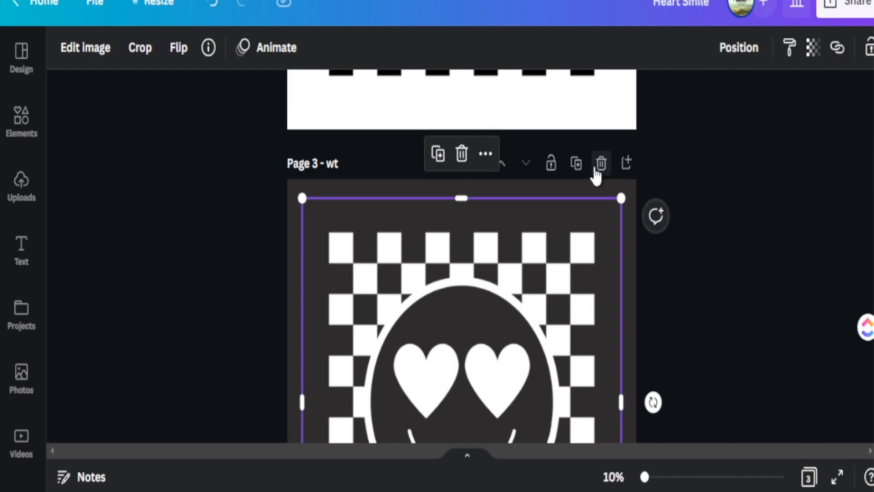
click(578, 166)
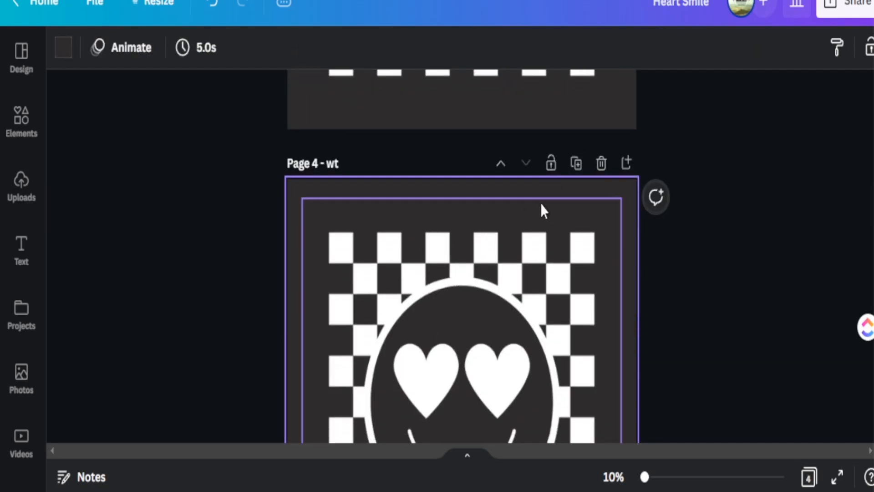
Recolor the smiley image on page 4 with the Mint Choc Duotone preset and apply it.
click(532, 211)
click(86, 47)
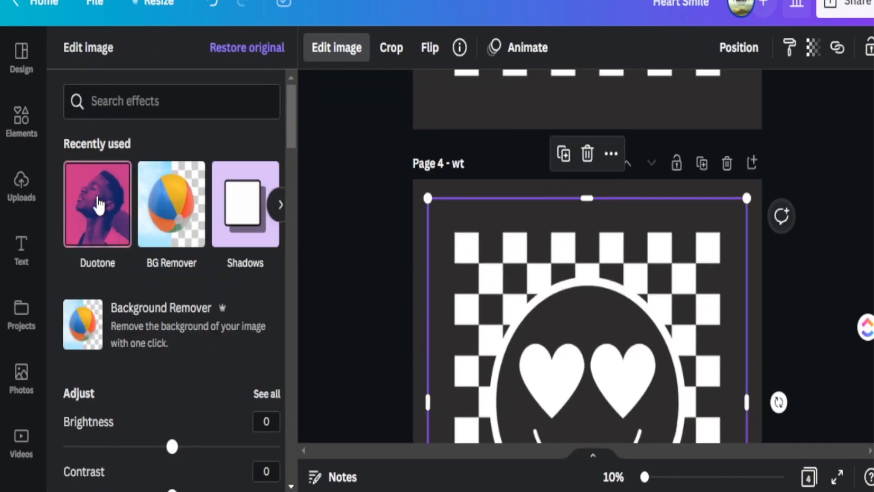
click(97, 203)
click(168, 137)
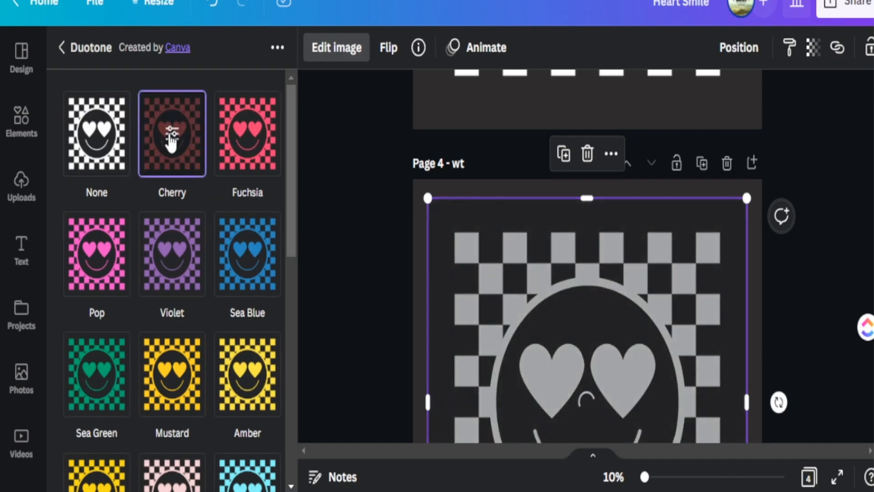
click(169, 133)
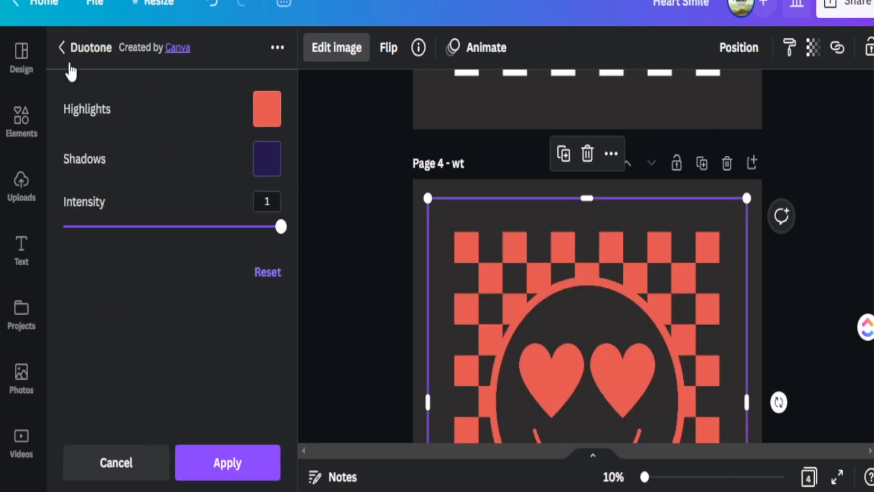
click(63, 47)
scroll(176, 303, down, 10)
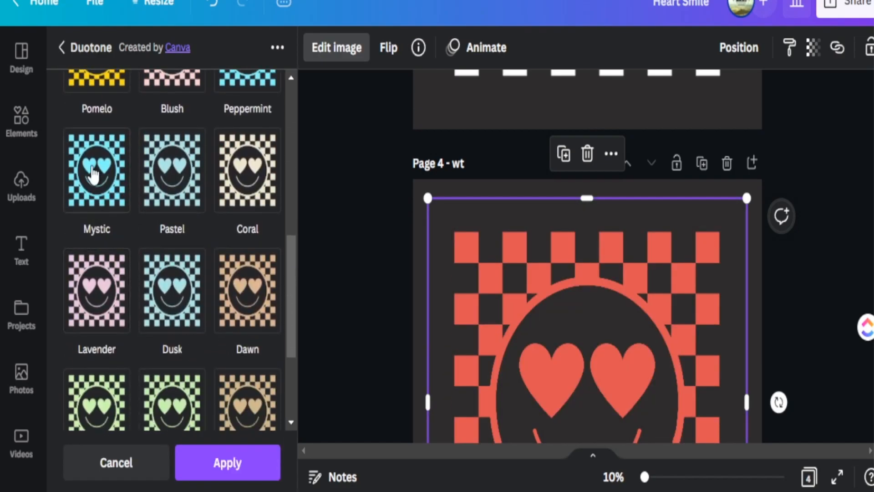
scroll(180, 313, down, 4)
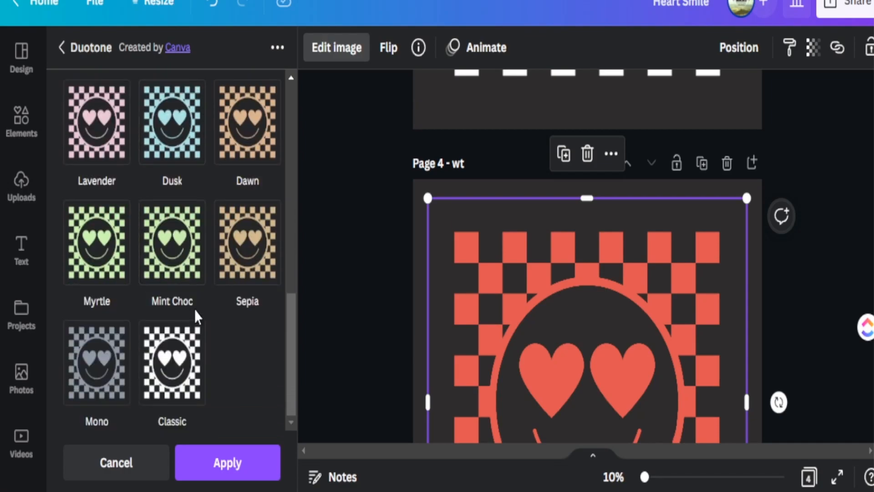
click(176, 253)
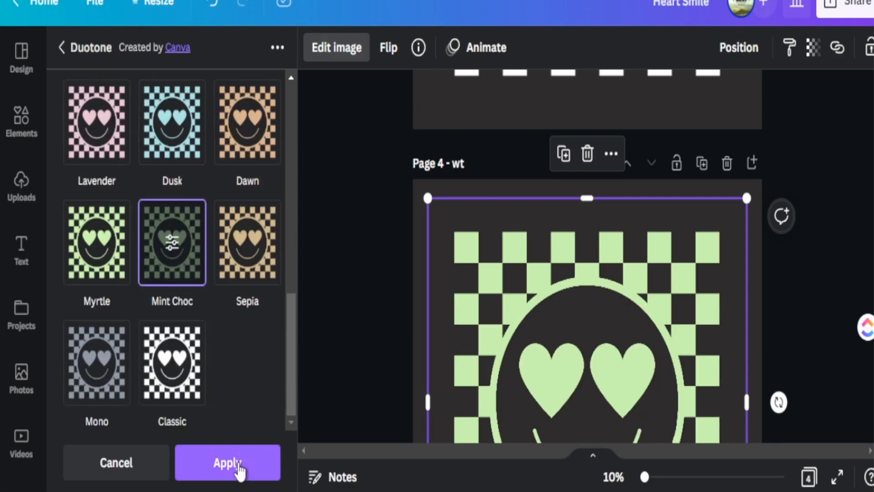
click(225, 463)
click(322, 345)
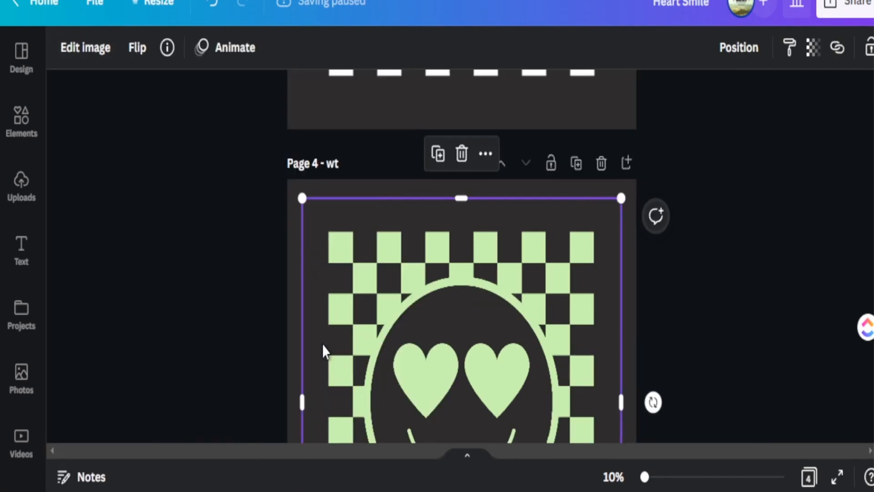
Compare the recolored smiley on page 4 with the white version on page 3 and the black version on page 2.
scroll(646, 345, down, 5)
scroll(710, 353, up, 3)
scroll(718, 359, up, 8)
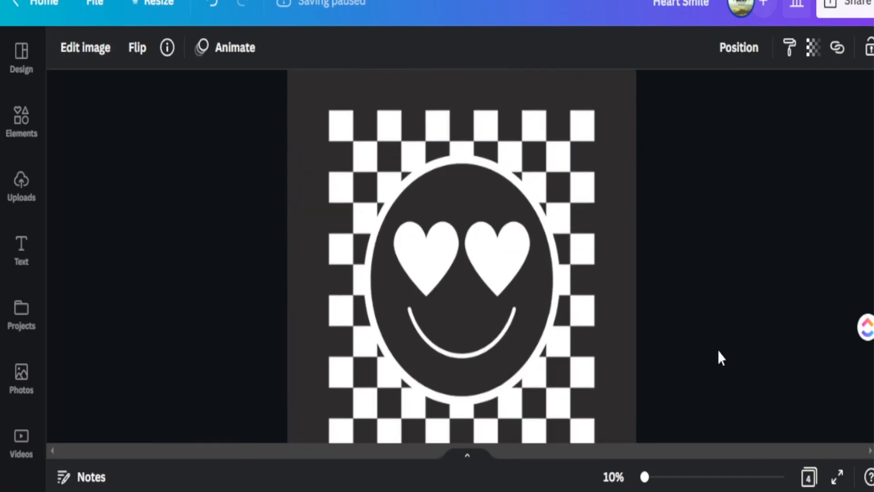
scroll(713, 360, down, 8)
scroll(710, 353, down, 2)
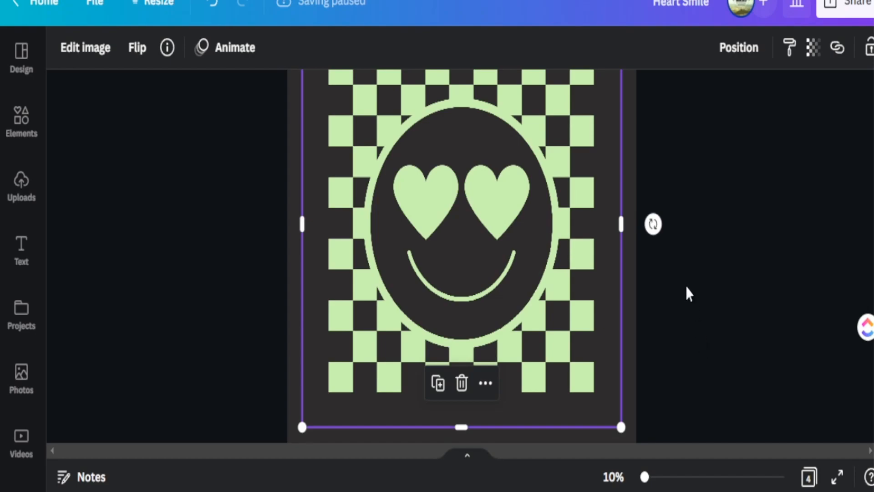
scroll(708, 324, up, 8)
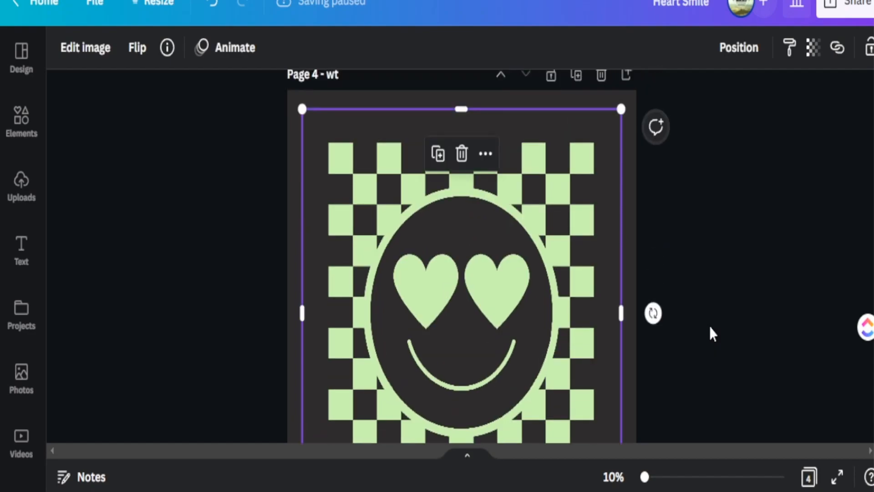
scroll(691, 325, up, 10)
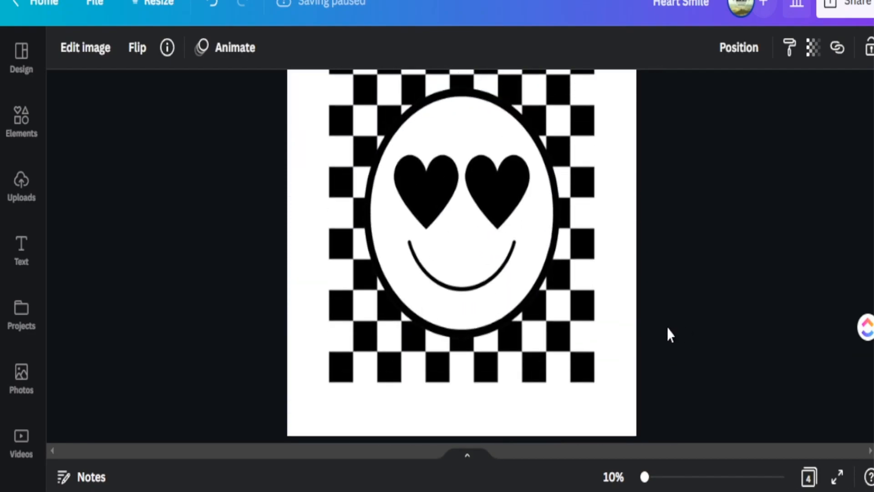
scroll(655, 320, down, 12)
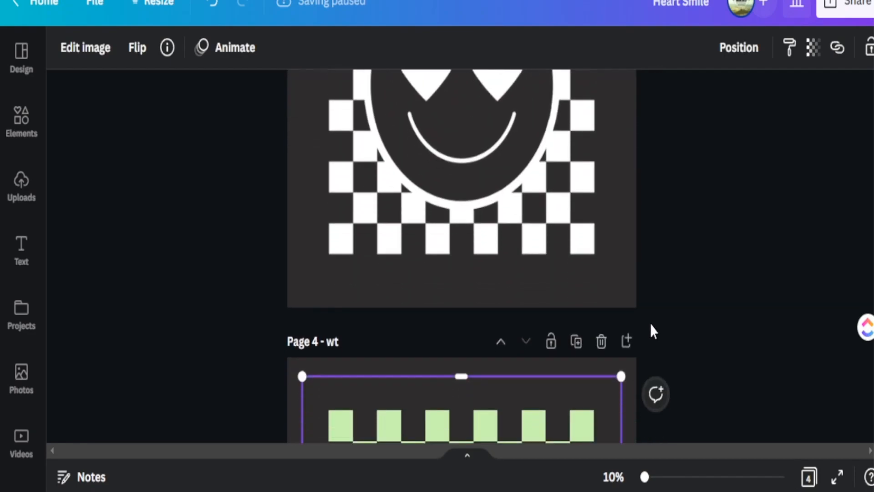
scroll(654, 326, down, 3)
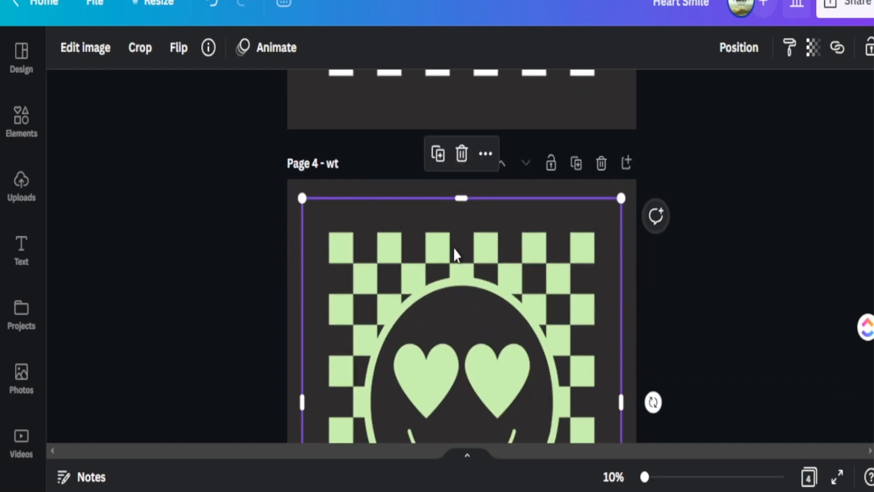
scroll(480, 267, down, 2)
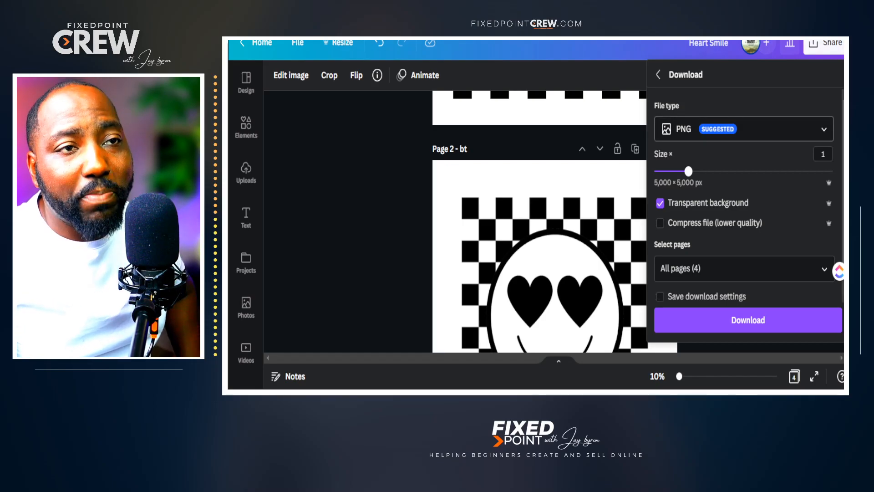
Review all four smiley pages to see which designs belong in the transparent download.
scroll(546, 221, up, 5)
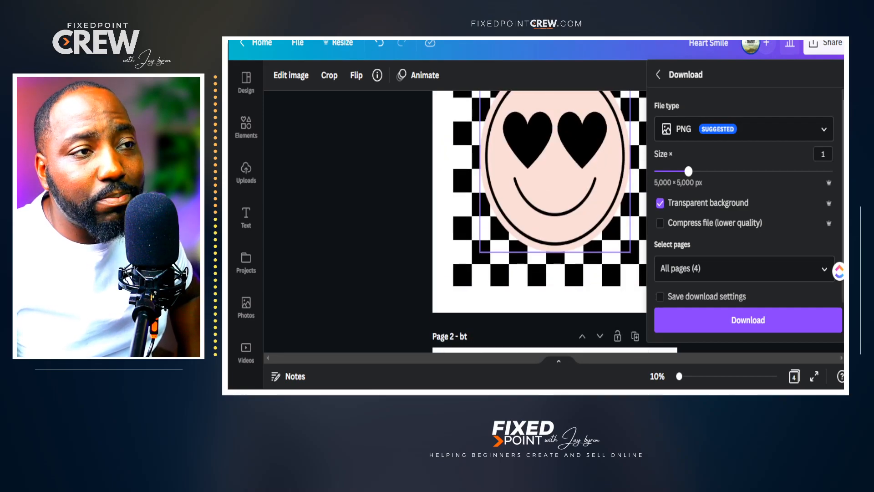
scroll(547, 222, down, 6)
scroll(541, 221, down, 5)
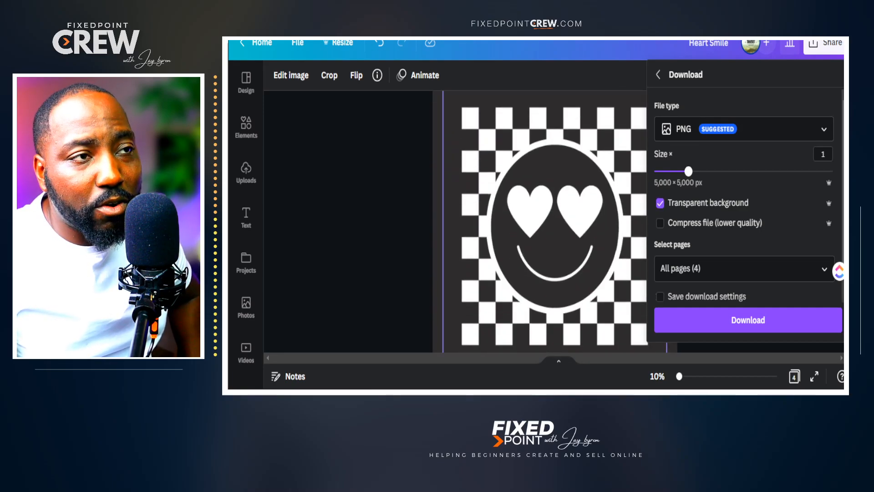
scroll(540, 222, up, 3)
scroll(540, 222, down, 6)
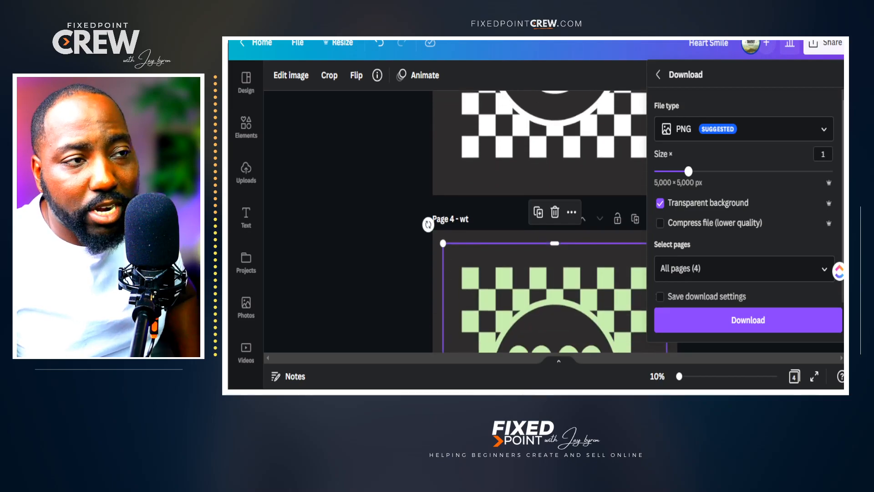
scroll(540, 221, up, 8)
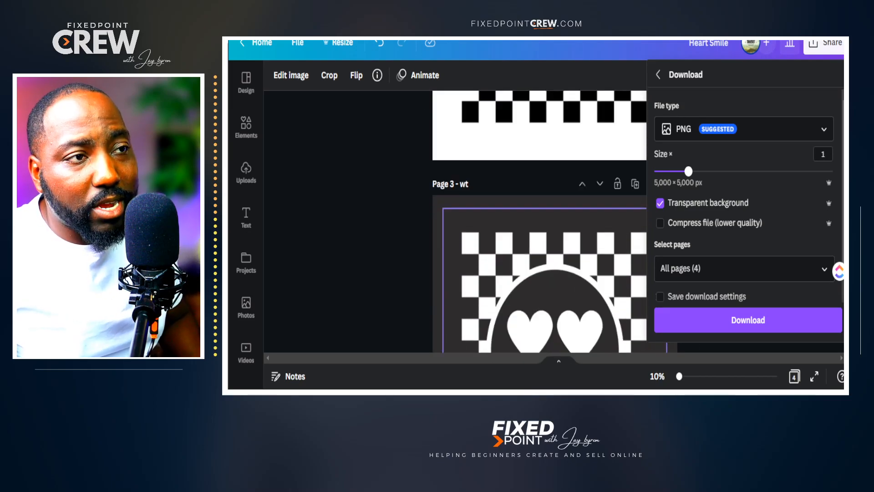
scroll(540, 222, down, 5)
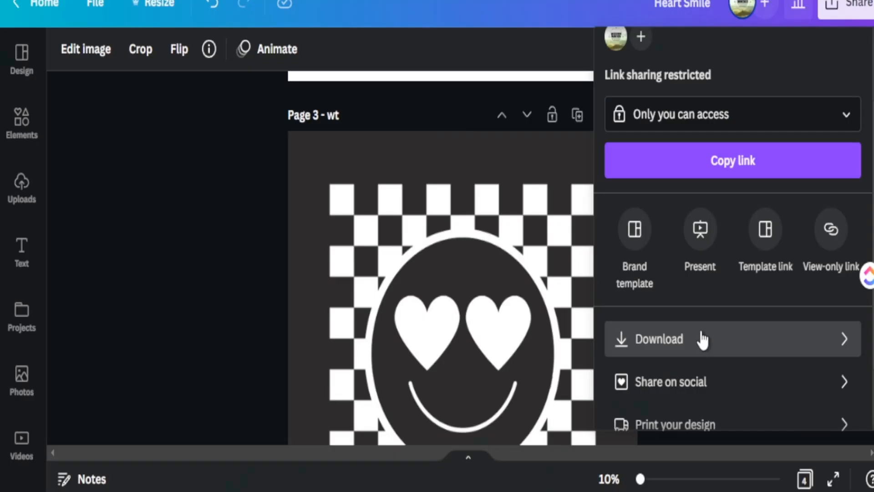
Download only pages 2 to 4 as PNG files at 5,000 × 5,000 px with a transparent background.
click(698, 335)
click(615, 232)
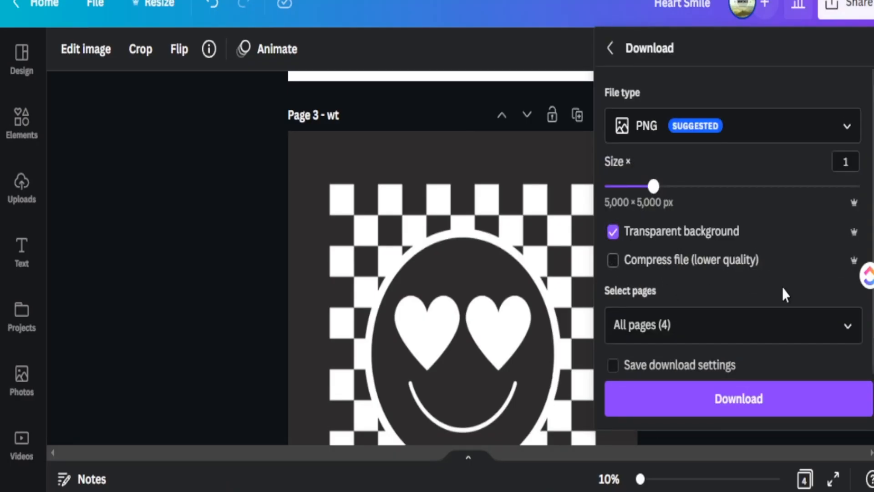
click(849, 327)
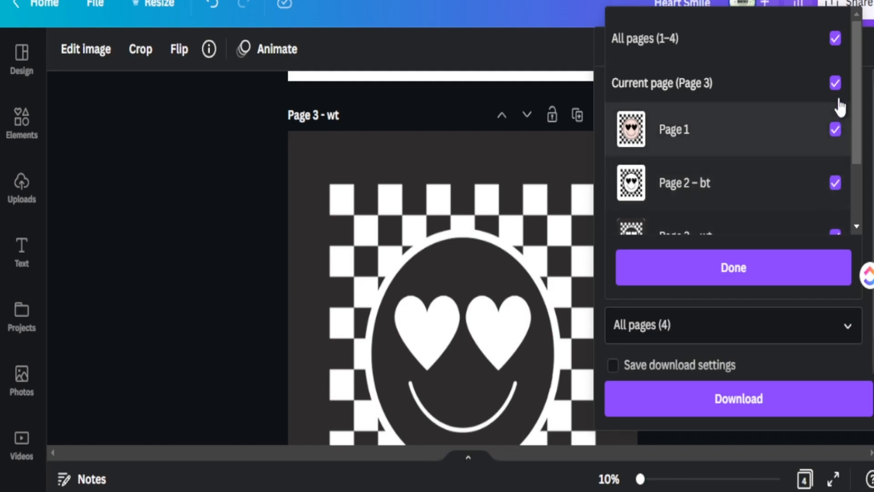
click(834, 38)
click(835, 183)
scroll(835, 196, down, 2)
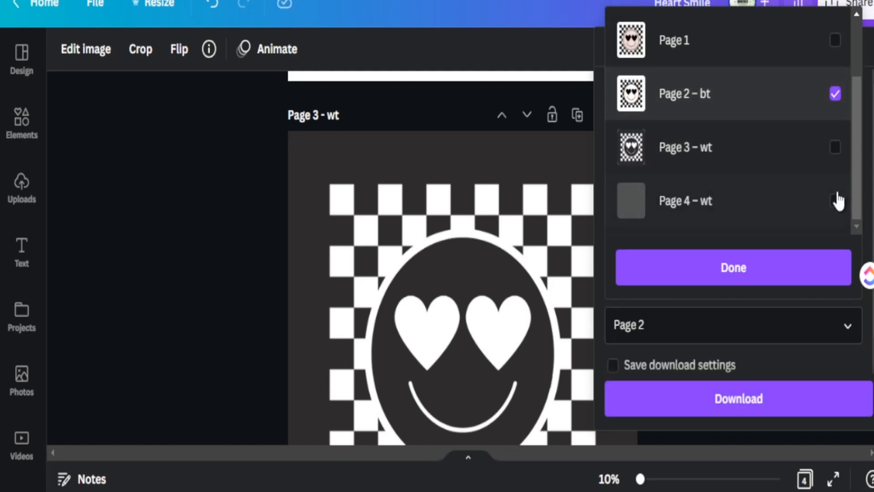
click(834, 146)
click(835, 200)
click(763, 273)
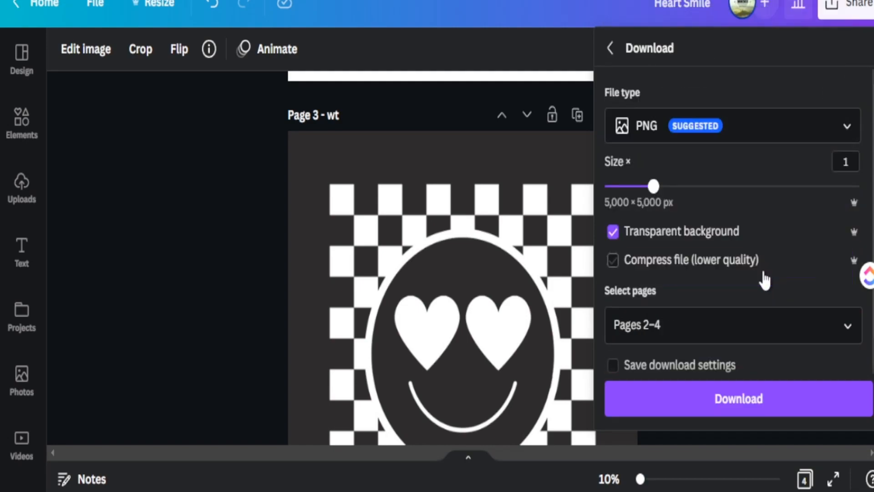
click(703, 398)
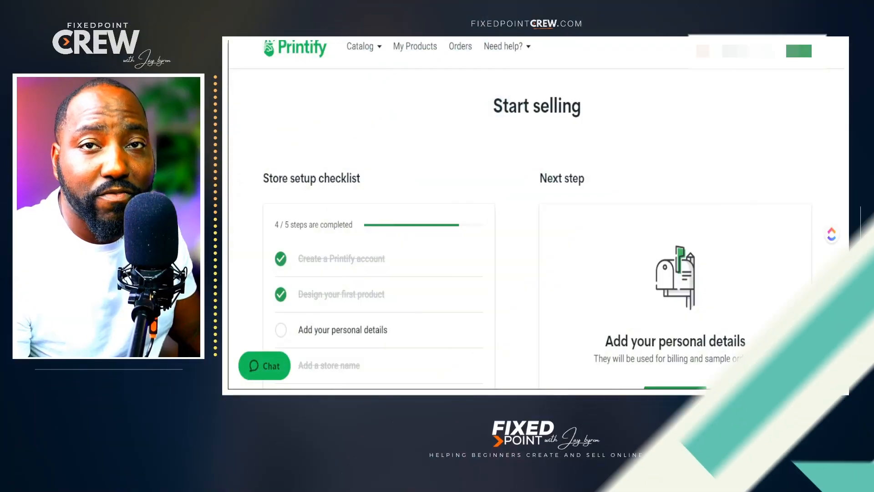
Switch to Printify, open a crewneck sweatshirt from the Women's Clothing catalog, and browse its print providers.
click(364, 47)
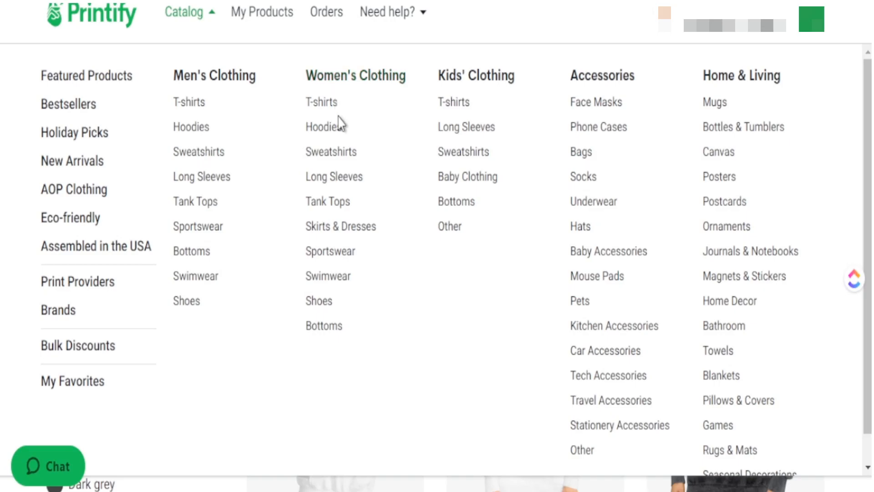
click(333, 156)
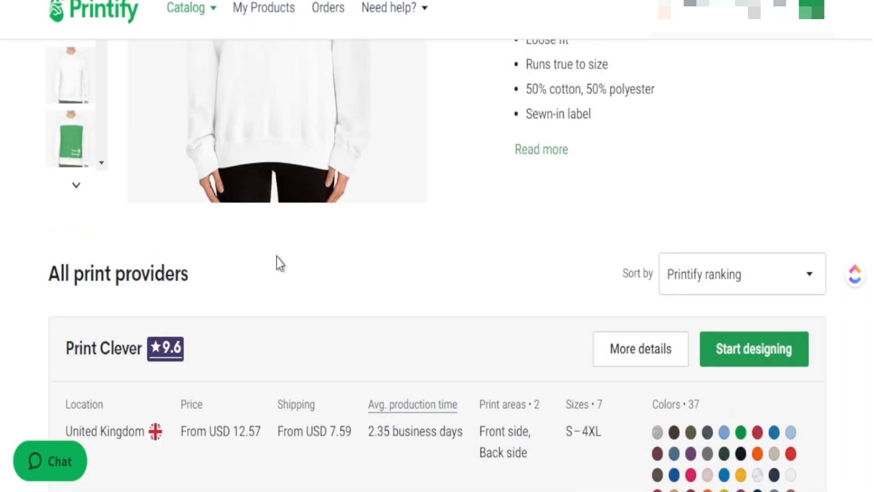
scroll(277, 268, up, 4)
scroll(279, 270, down, 15)
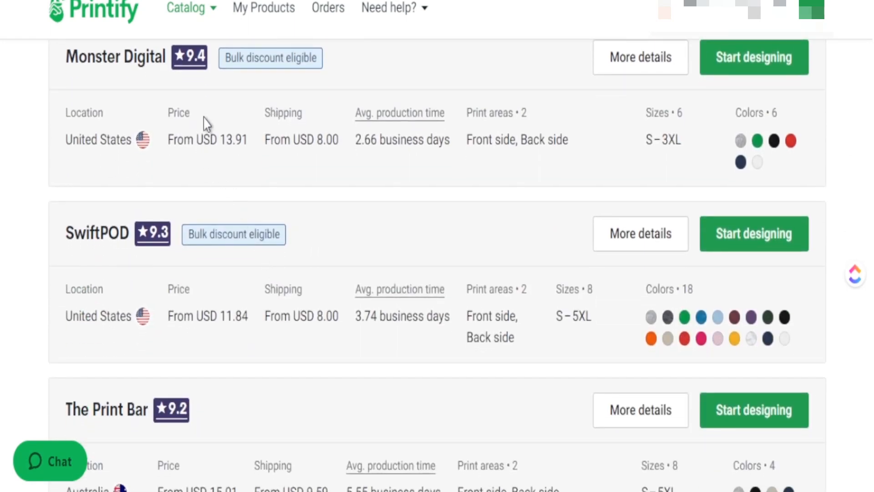
Review Monster Digital's location, pricing, production time, print areas, sizes and colors, and start designing the sweatshirt with this provider.
drag(62, 114, 450, 134)
drag(573, 150, 473, 148)
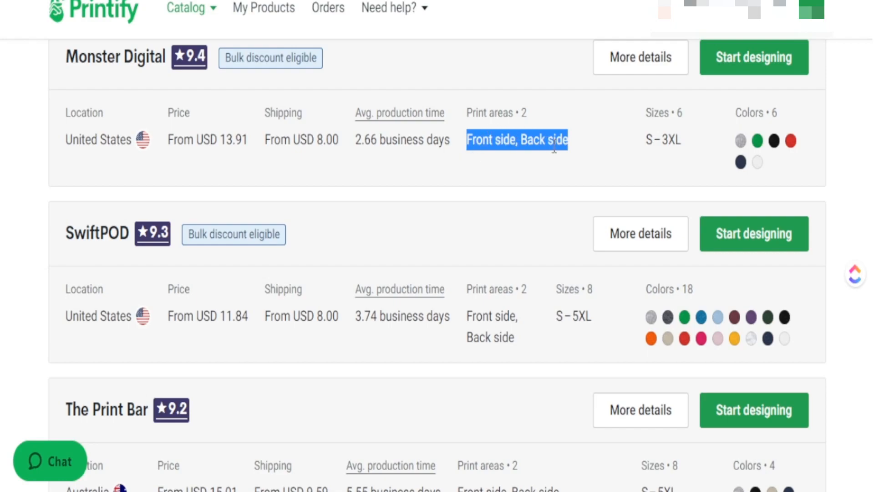
mouse_move(546, 144)
mouse_down()
mouse_move(571, 148)
mouse_move(536, 144)
mouse_up()
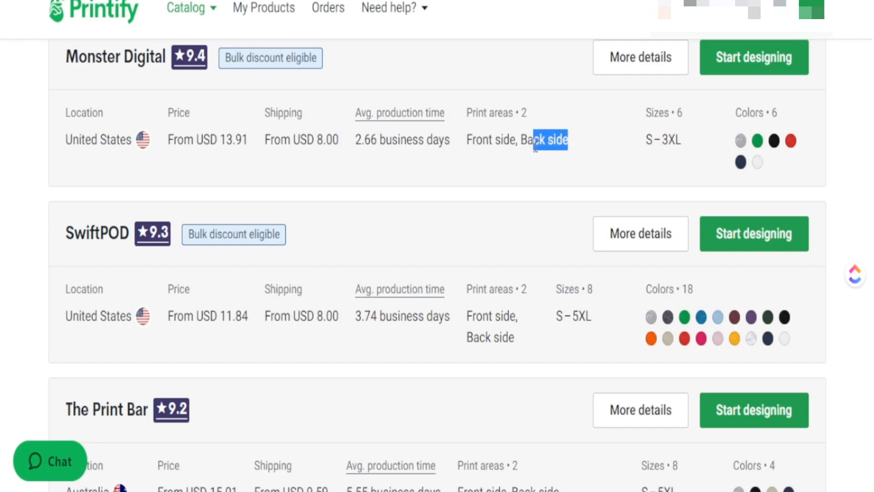
drag(684, 143, 651, 142)
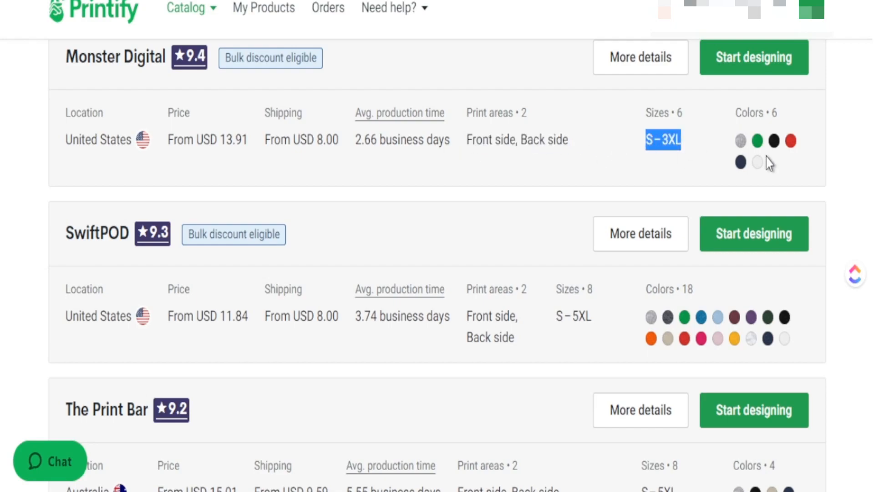
click(756, 146)
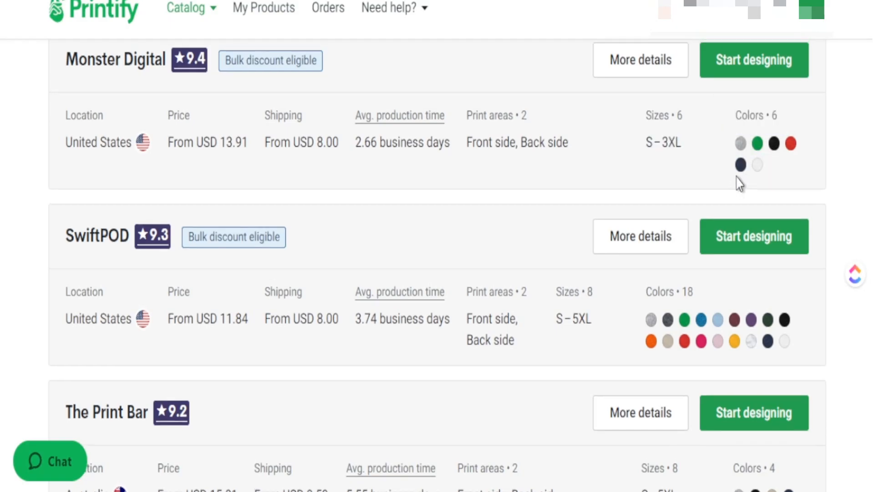
scroll(742, 173, up, 2)
click(747, 150)
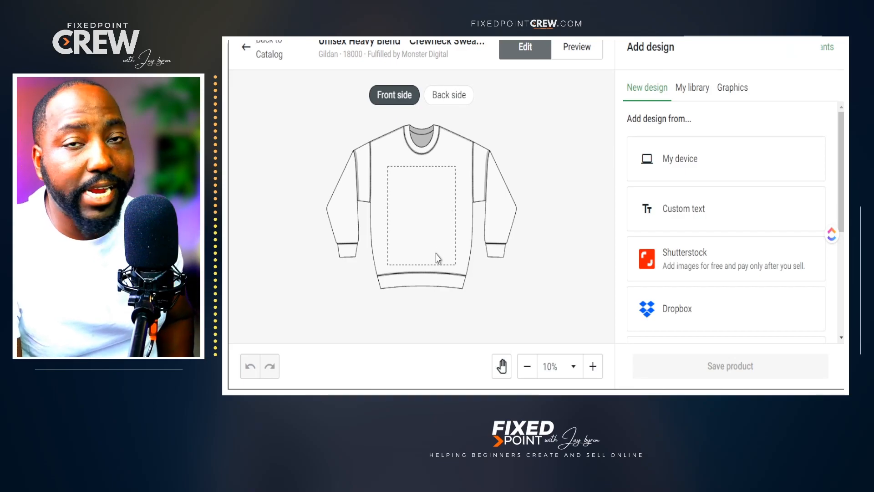
Place bt.png on the sweatshirt's back side, enlarge it to about 17.98 in square, nudge it upward, and preview the back.
click(438, 95)
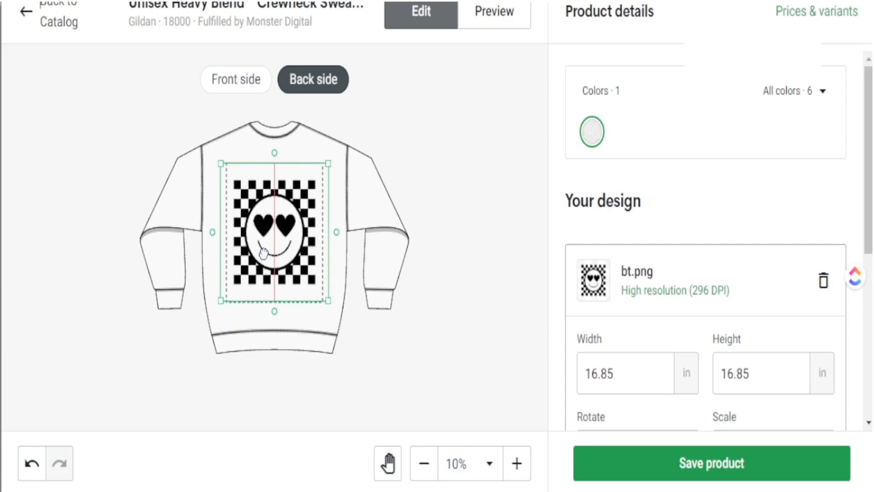
click(264, 253)
drag(328, 301, 336, 312)
drag(285, 267, 285, 264)
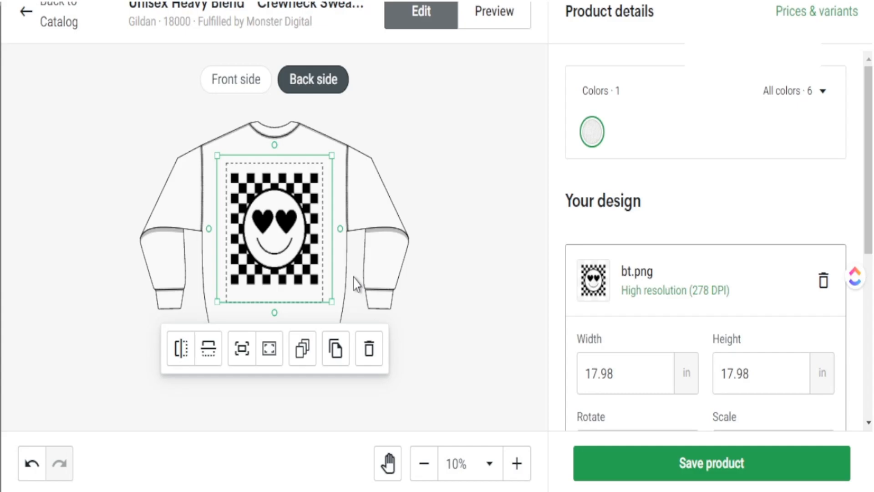
click(488, 21)
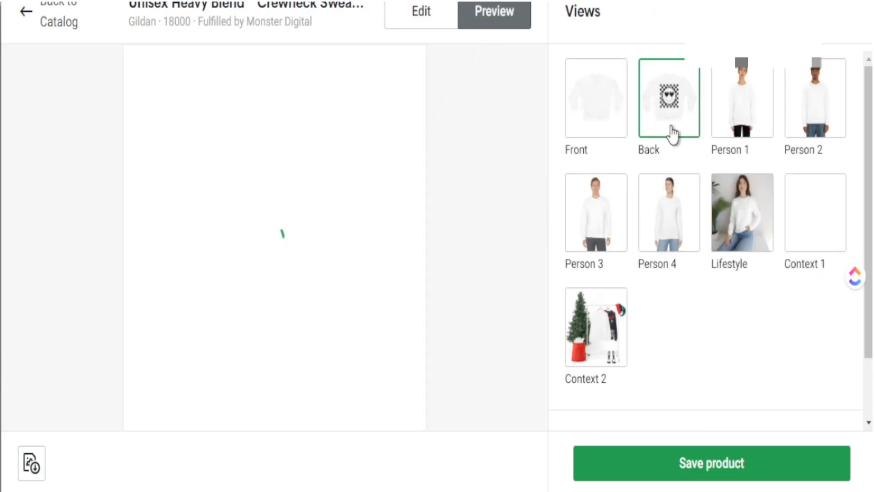
click(421, 14)
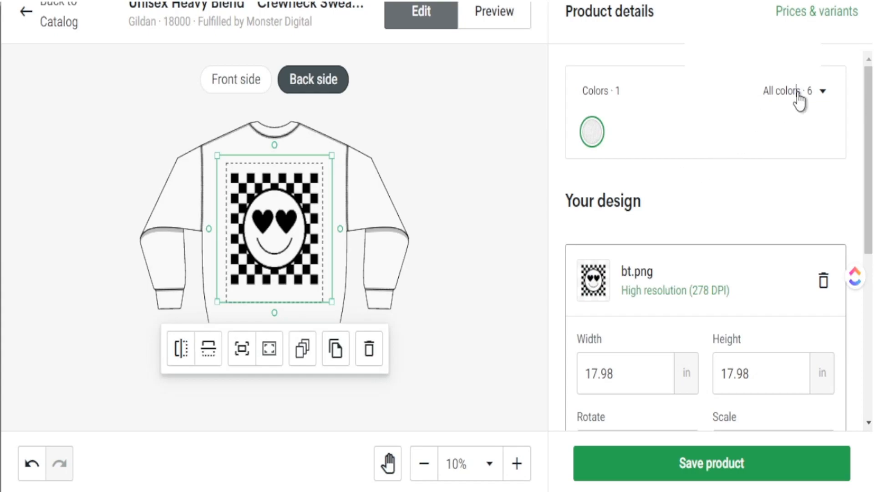
Add Black as a second sweatshirt color alongside White.
click(798, 93)
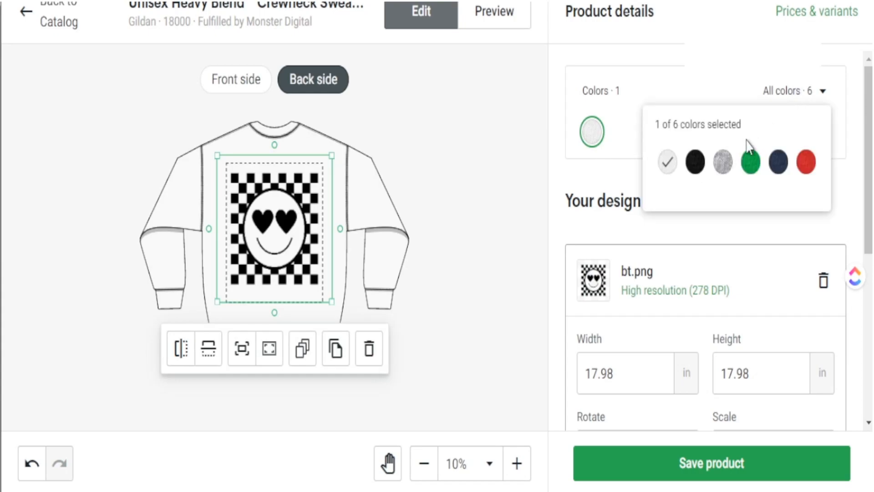
click(697, 163)
click(663, 76)
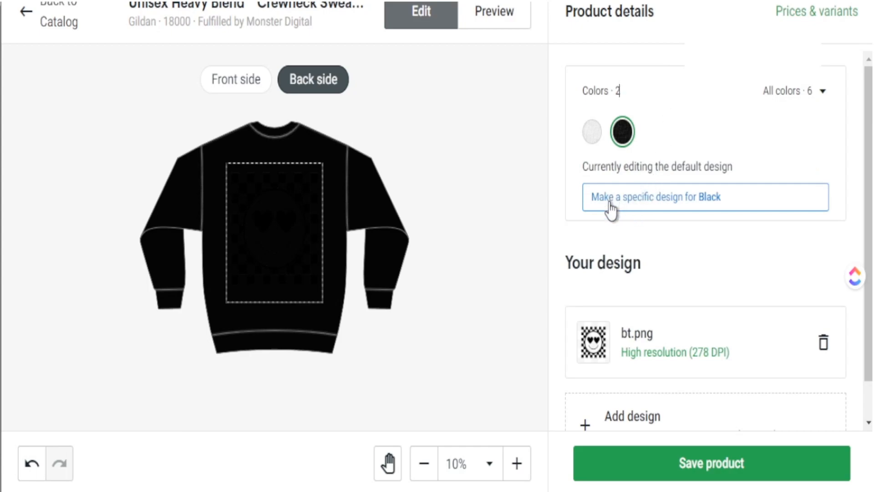
Make a specific design for the Black sweatshirt by replacing bt.png with wt.png on its back side.
click(708, 204)
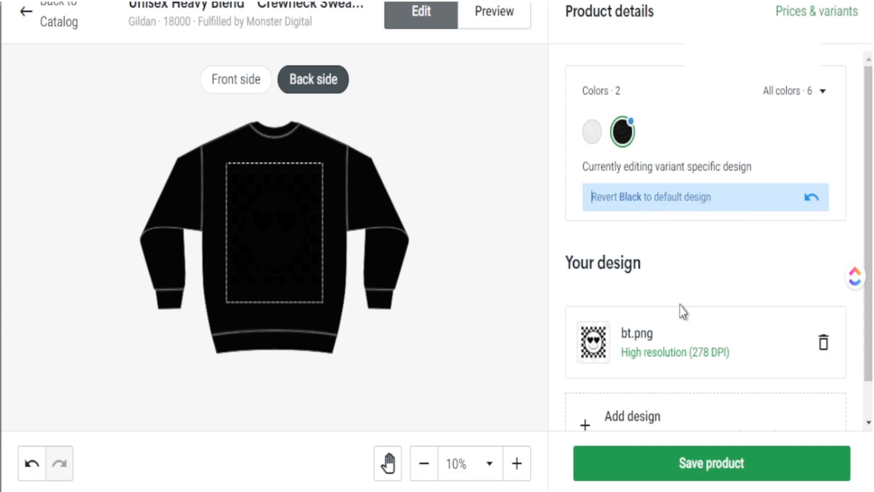
click(822, 346)
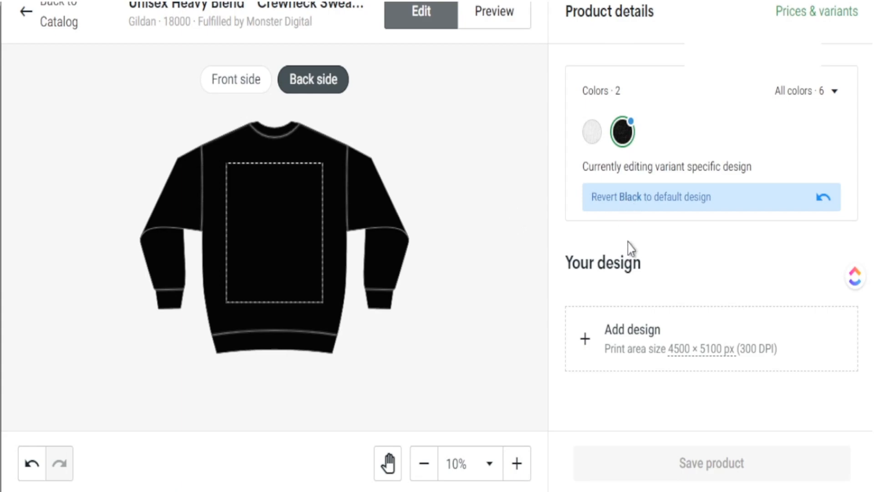
click(632, 336)
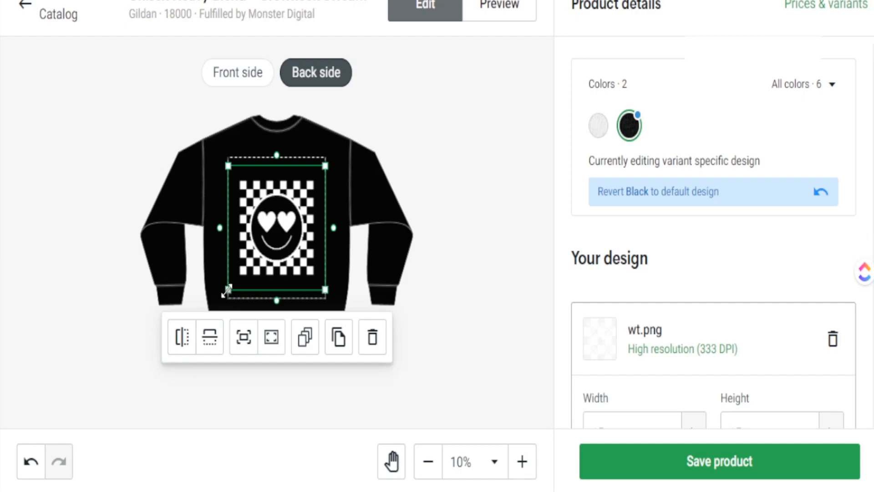
Enlarge wt.png slightly past the width of the Black sweatshirt's print area, nudge it upward, and compare the White and Black variants.
drag(227, 289, 211, 313)
drag(412, 219, 412, 212)
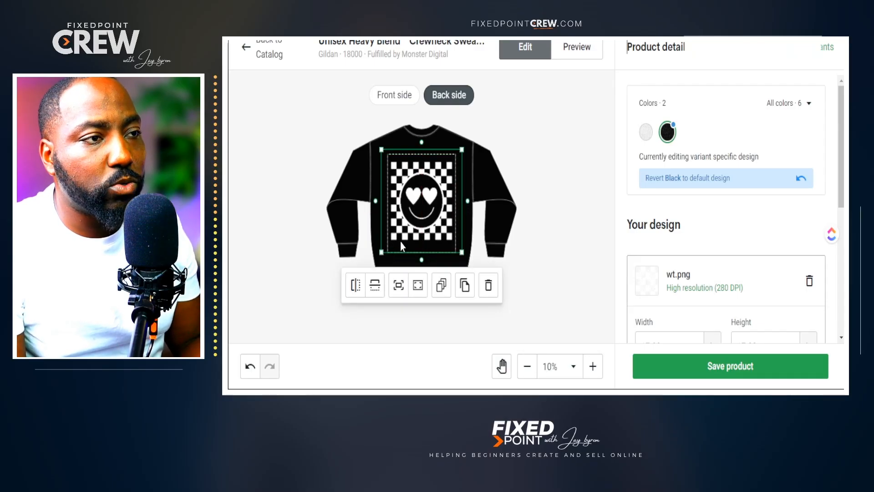
click(541, 239)
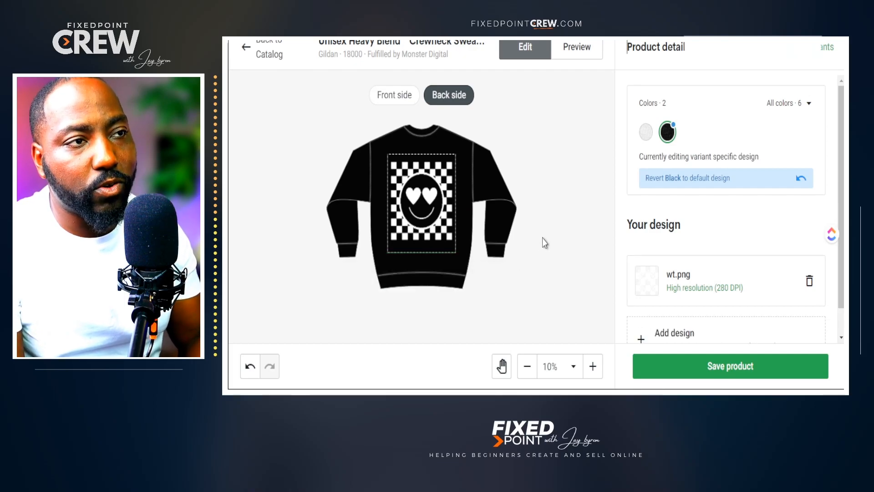
click(645, 133)
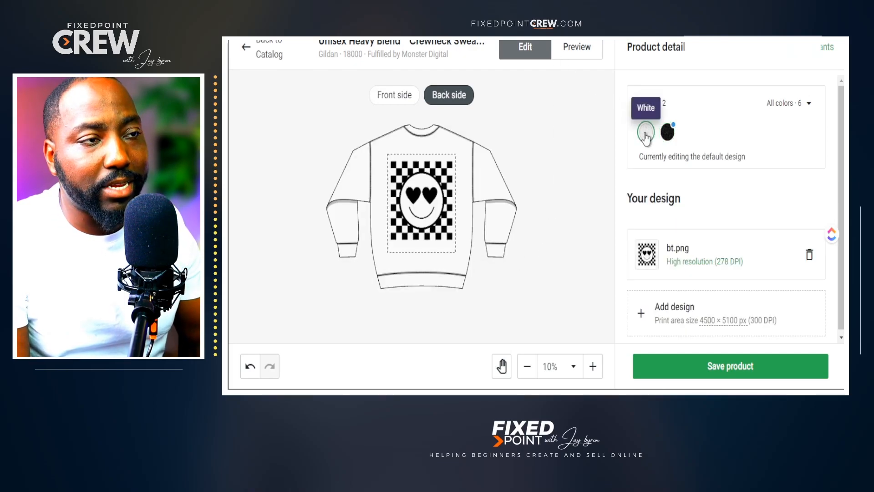
click(668, 133)
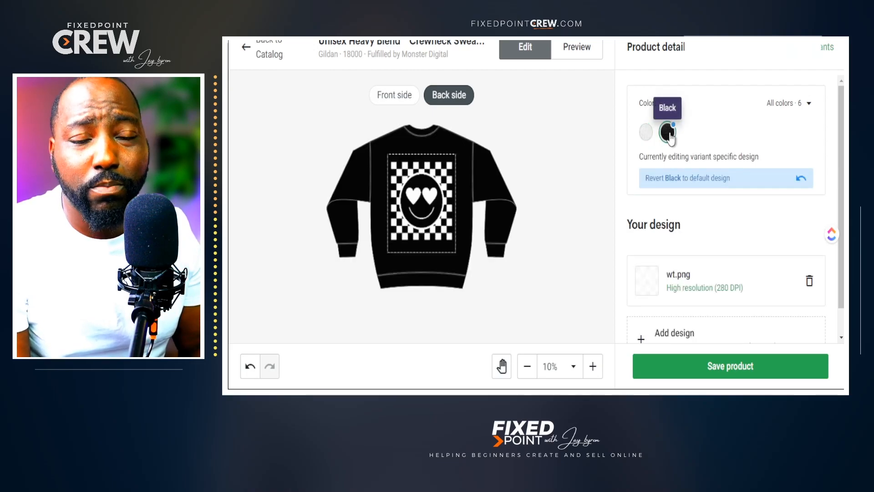